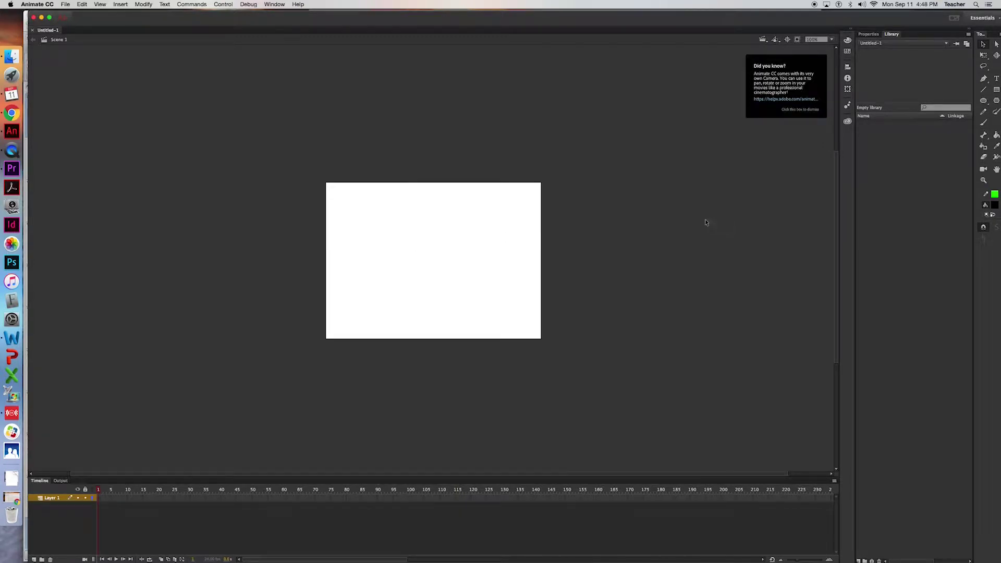
Set the document's stage size to 1280 by 720 px and its stage colour to black (#000000).
{"action": "left_click", "coordinate": [869, 35]}
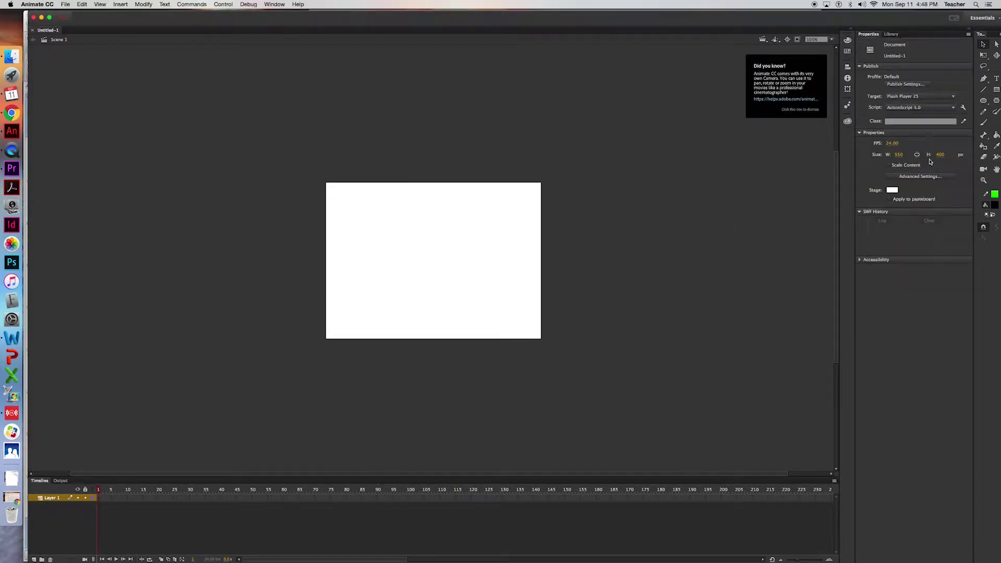
{"action": "left_click", "coordinate": [898, 154]}
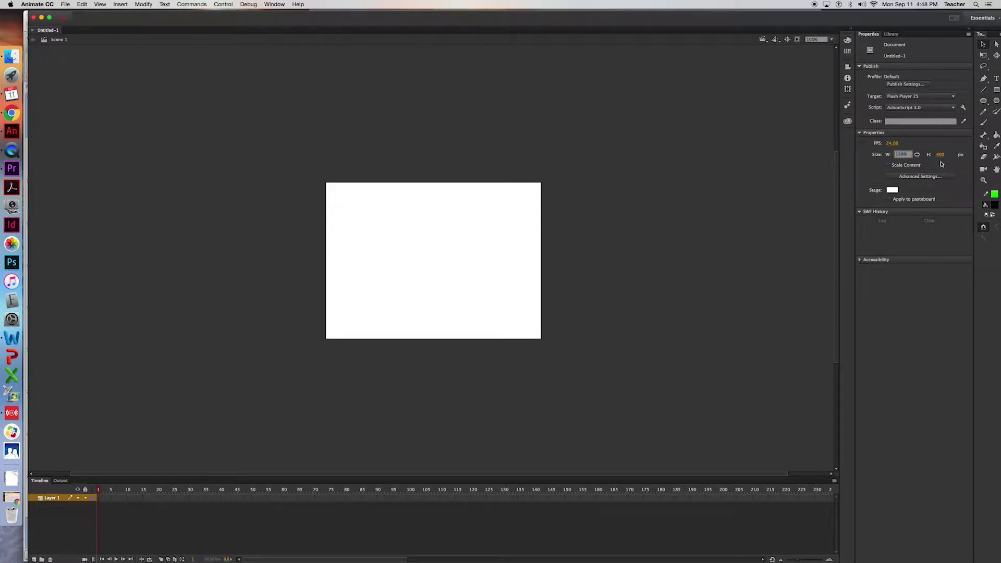
{"action": "left_click", "coordinate": [941, 157]}
{"action": "type", "text": "720"}
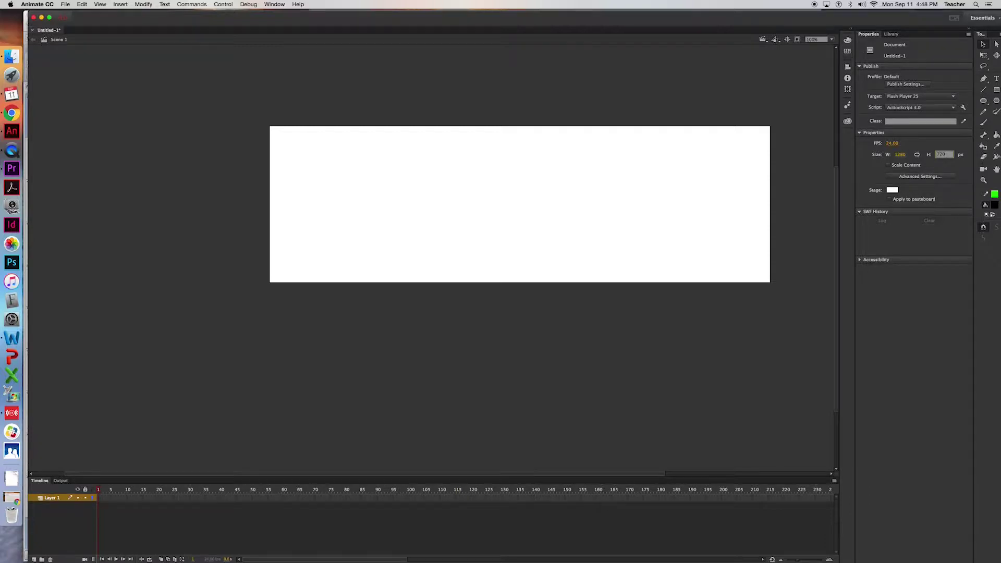
{"action": "key", "text": "Return"}
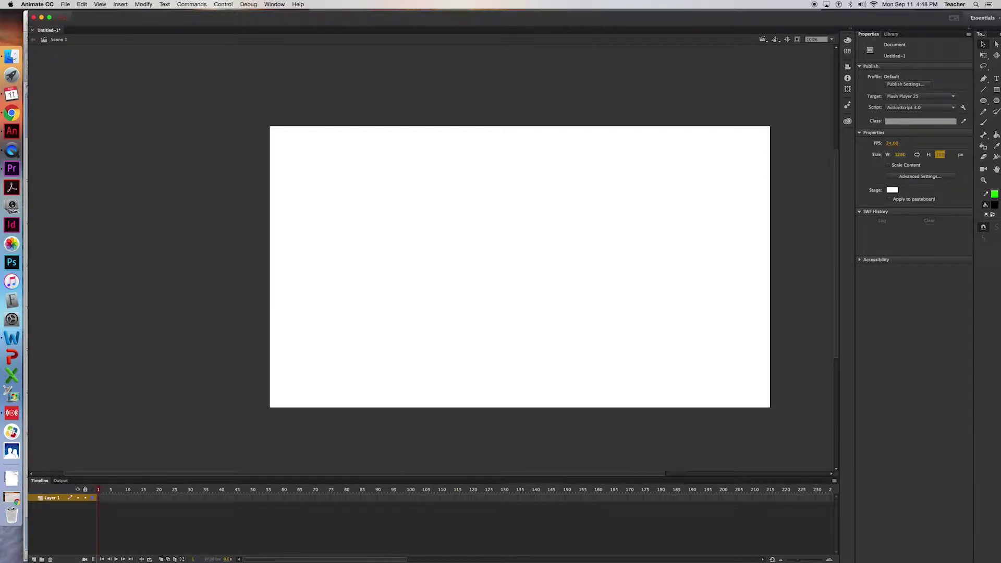
{"action": "left_click", "coordinate": [893, 191]}
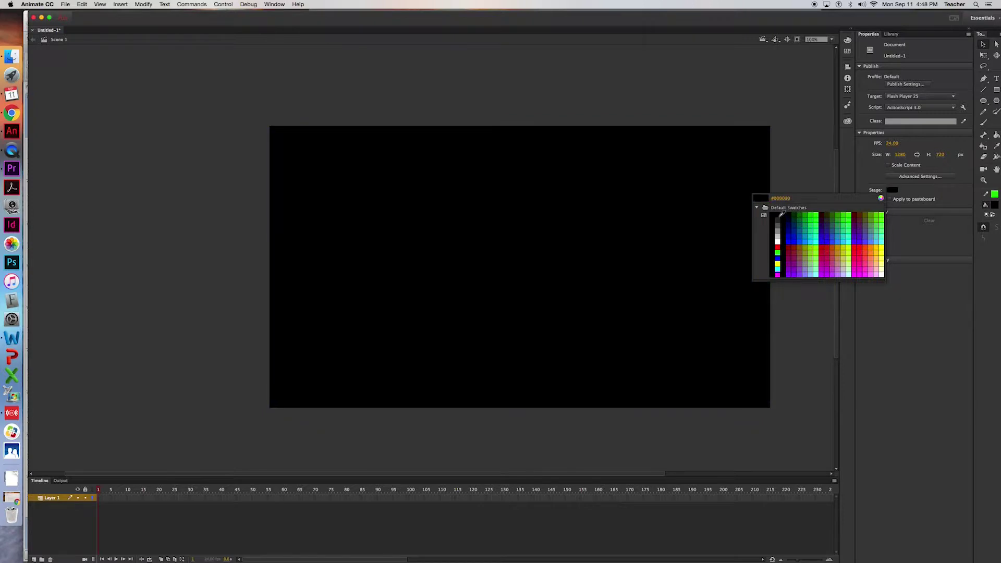
{"action": "left_click", "coordinate": [778, 218]}
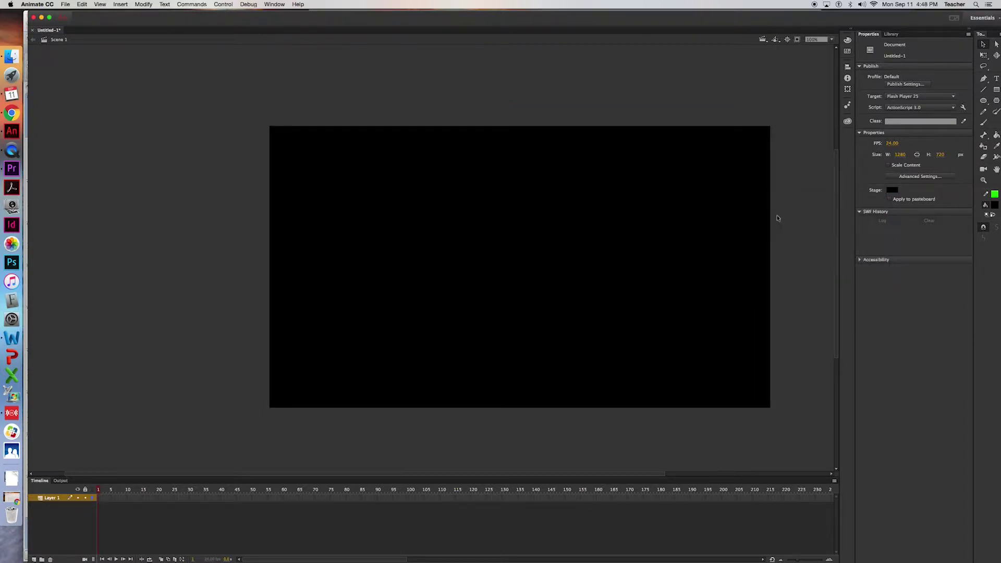
Show the rulers and place two vertical and two horizontal guides along the four edges of the stage.
{"action": "left_click", "coordinate": [100, 4]}
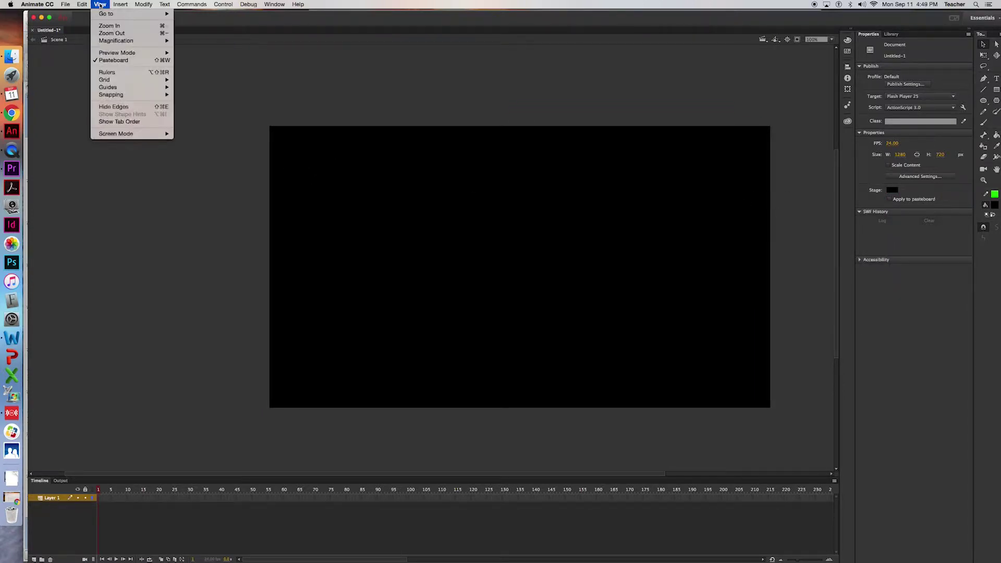
{"action": "left_click", "coordinate": [107, 72]}
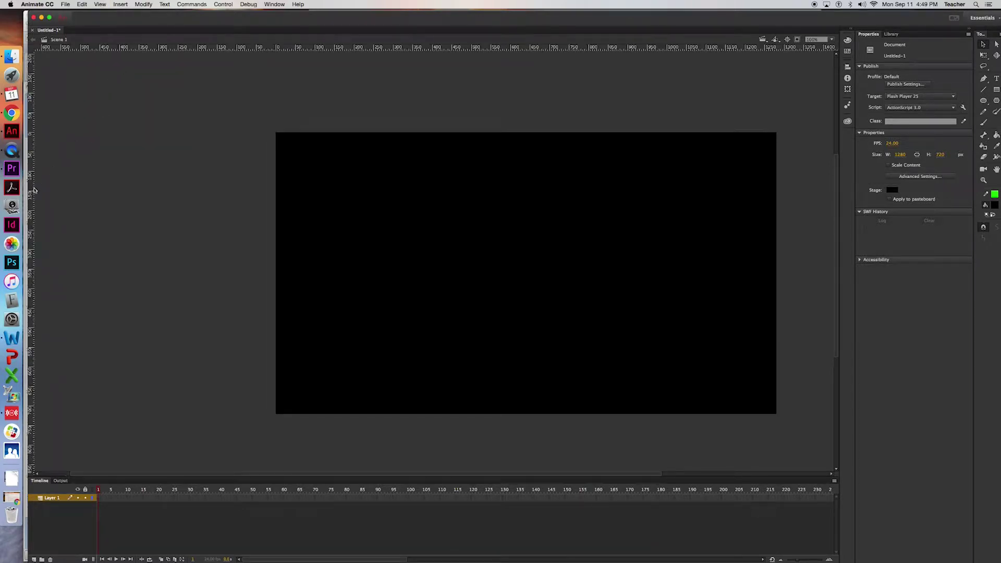
{"action": "left_click_drag", "start_coordinate": [34, 88], "coordinate": [276, 87]}
{"action": "left_click_drag", "start_coordinate": [32, 82], "coordinate": [778, 110]}
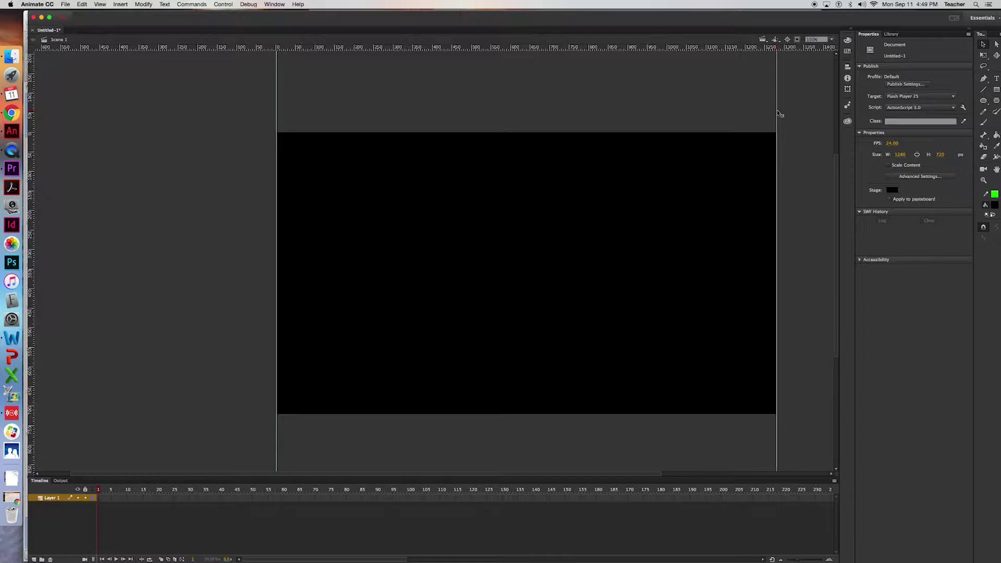
{"action": "left_click_drag", "start_coordinate": [142, 50], "coordinate": [140, 96]}
{"action": "left_click_drag", "start_coordinate": [146, 134], "coordinate": [192, 133]}
{"action": "left_click_drag", "start_coordinate": [183, 53], "coordinate": [193, 414]}
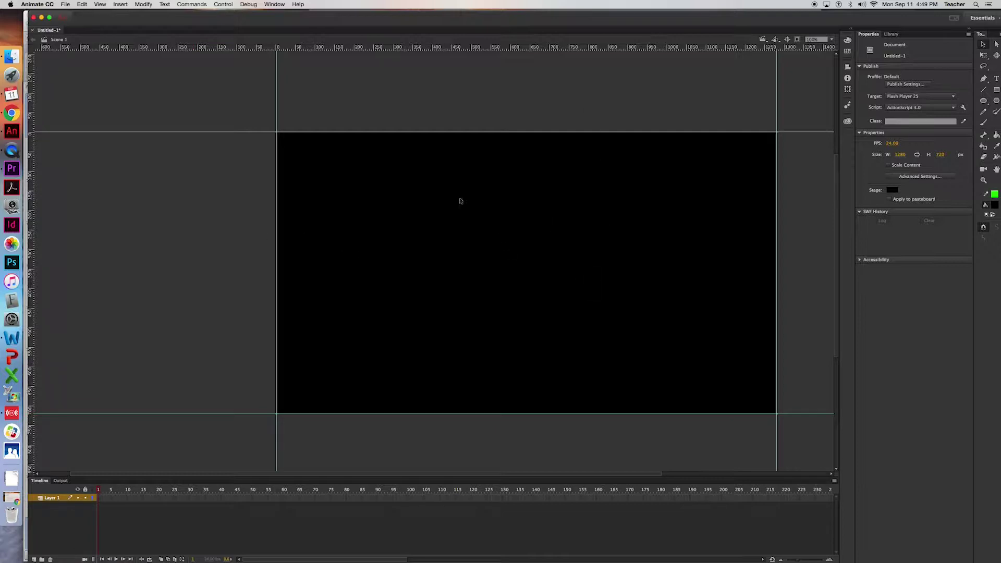
{"action": "left_click_drag", "start_coordinate": [35, 287], "coordinate": [541, 266]}
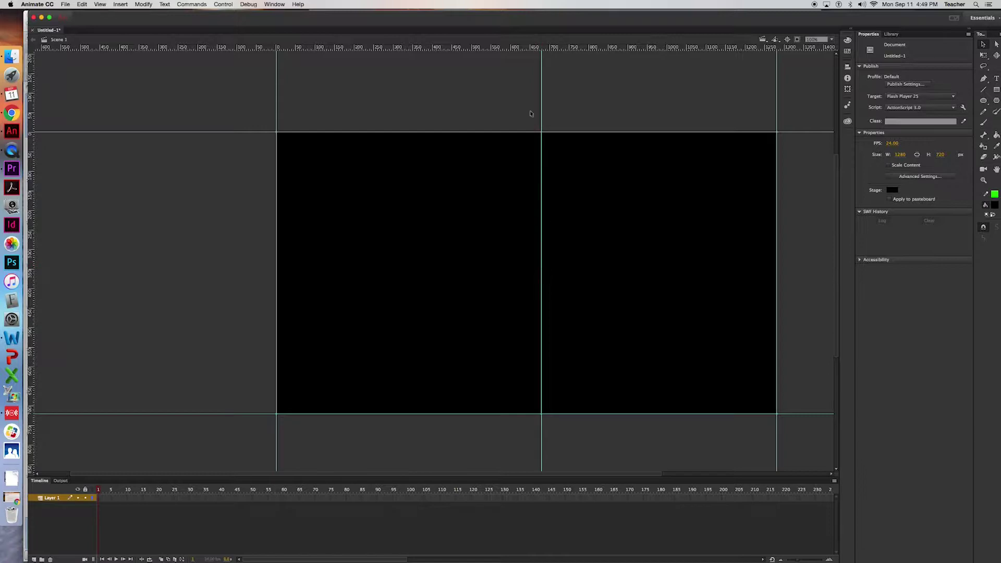
{"action": "left_click_drag", "start_coordinate": [545, 113], "coordinate": [4, 167]}
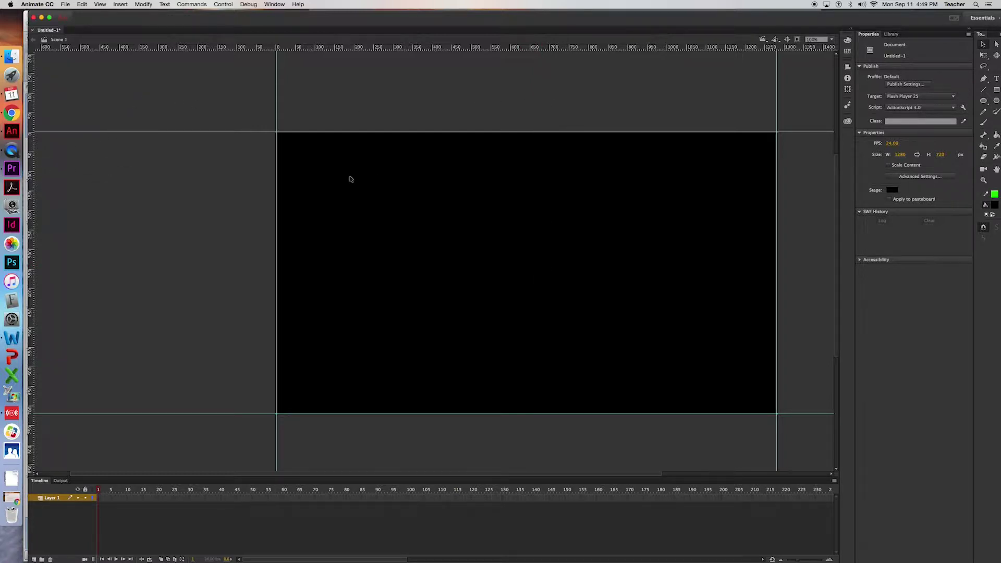
Rename the existing layer as Stars and add a new layer above it named Sun.
{"action": "left_click", "coordinate": [984, 180]}
{"action": "left_click_drag", "start_coordinate": [264, 123], "coordinate": [777, 426]}
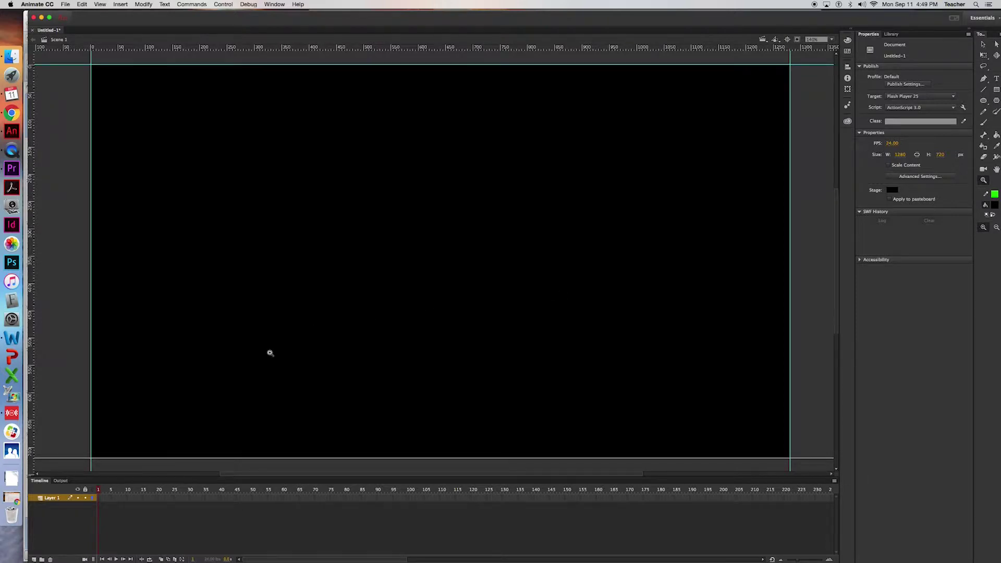
{"action": "left_click", "coordinate": [54, 498]}
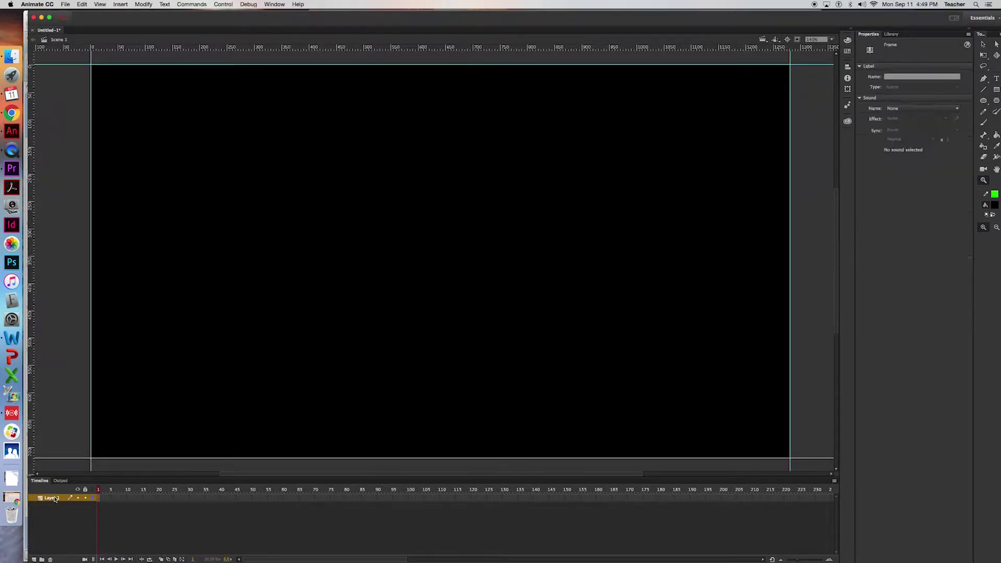
{"action": "double_click", "coordinate": [52, 498]}
{"action": "type", "text": "S"}
{"action": "left_click", "coordinate": [34, 559]}
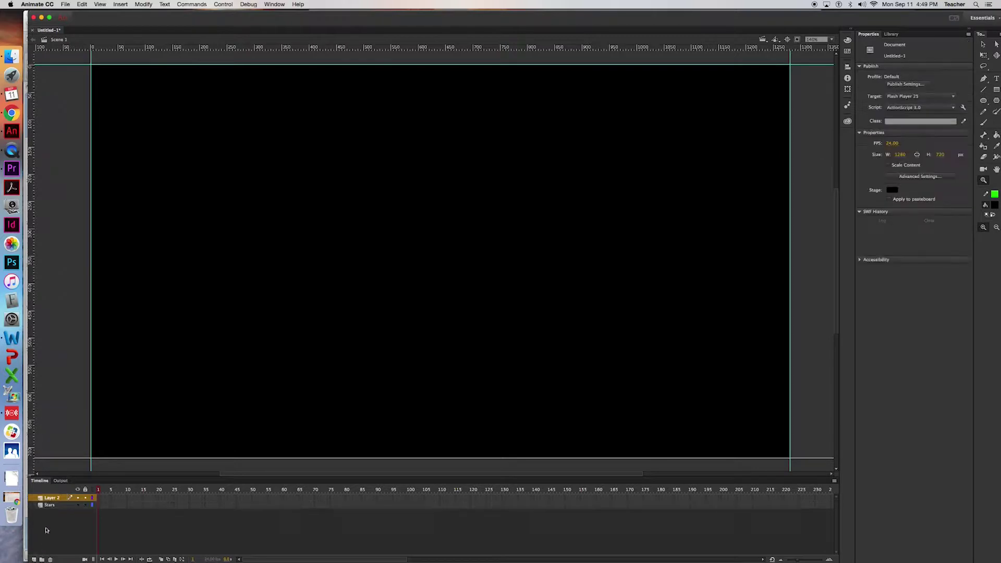
{"action": "double_click", "coordinate": [52, 498]}
{"action": "type", "text": "Sun"}
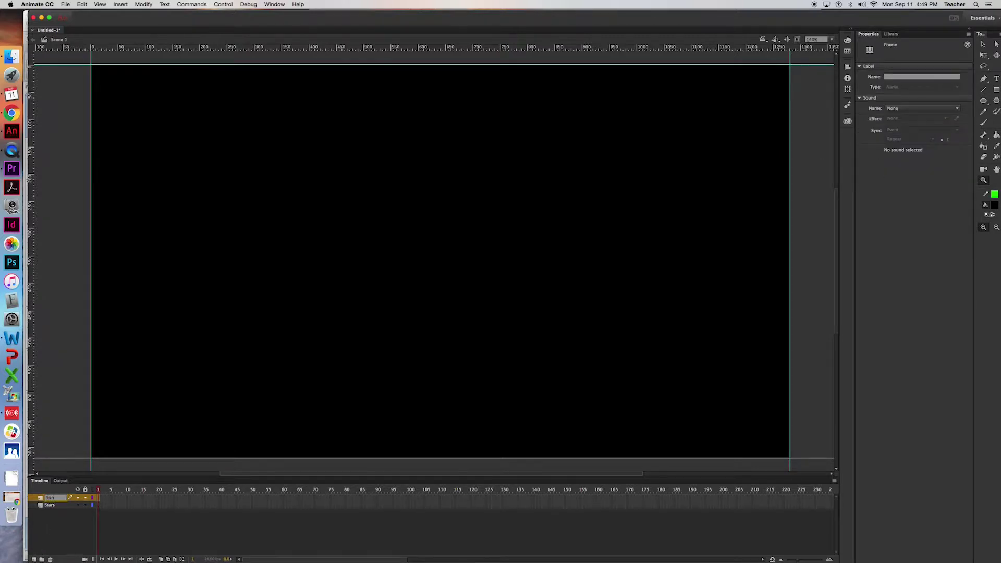
Add two more layers above Sun, naming them Mercury and MercuryGuide.
{"action": "left_click", "coordinate": [34, 559]}
{"action": "double_click", "coordinate": [56, 499]}
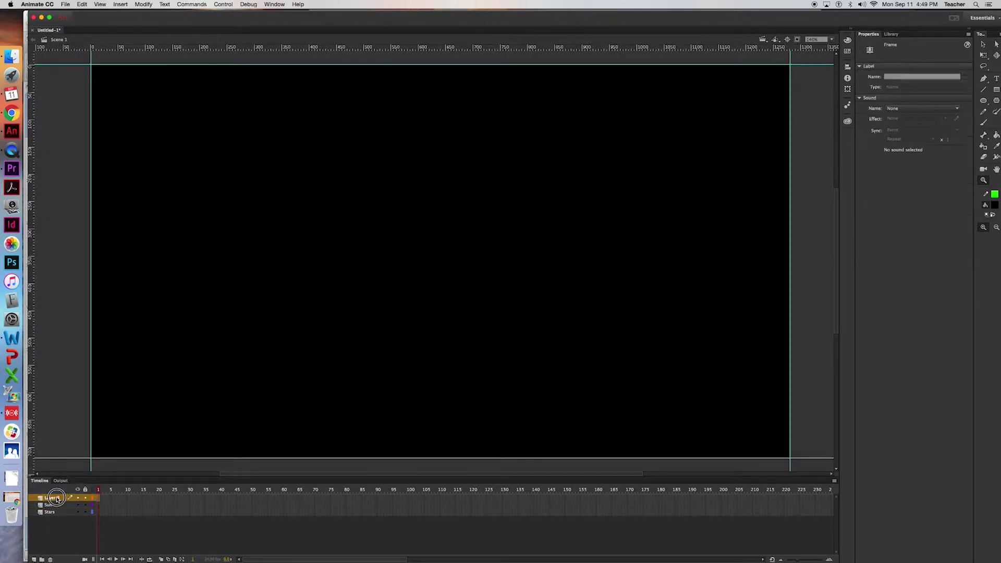
{"action": "type", "text": "Mercury"}
{"action": "left_click", "coordinate": [35, 560]}
{"action": "double_click", "coordinate": [54, 499]}
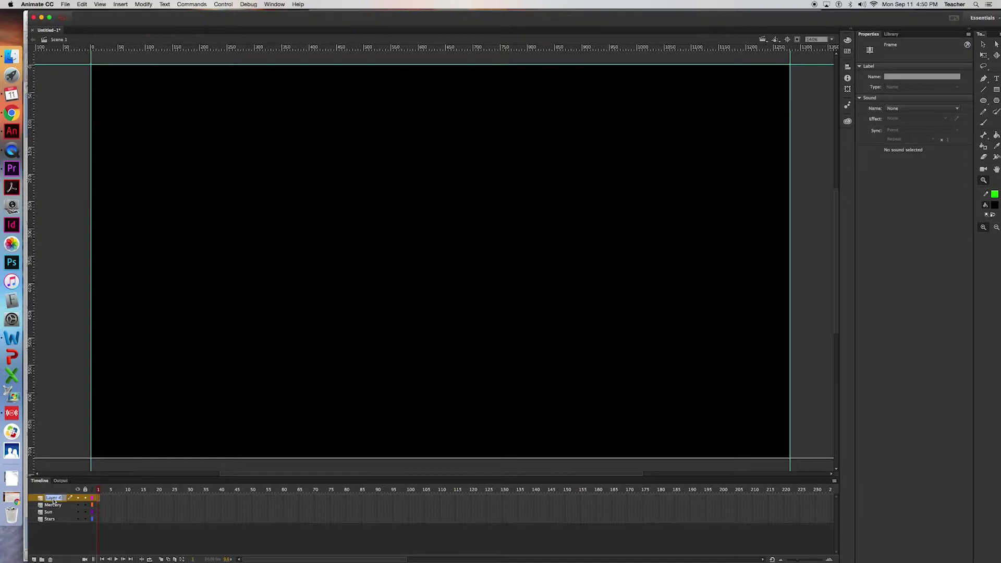
{"action": "type", "text": "MercuryGuide"}
{"action": "key", "text": "Return"}
Widen the timeline's layer name area and select frame 1 of the Stars layer.
{"action": "left_click_drag", "start_coordinate": [96, 498], "coordinate": [115, 499]}
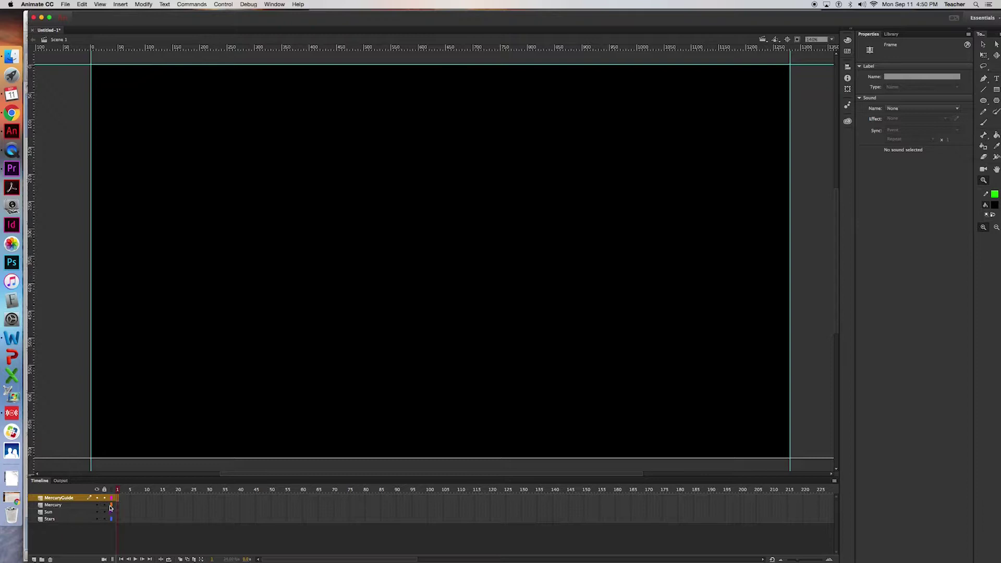
{"action": "mouse_move", "coordinate": [121, 497]}
{"action": "left_mouse_down"}
{"action": "mouse_move", "coordinate": [94, 496]}
{"action": "mouse_move", "coordinate": [119, 500]}
{"action": "left_mouse_up"}
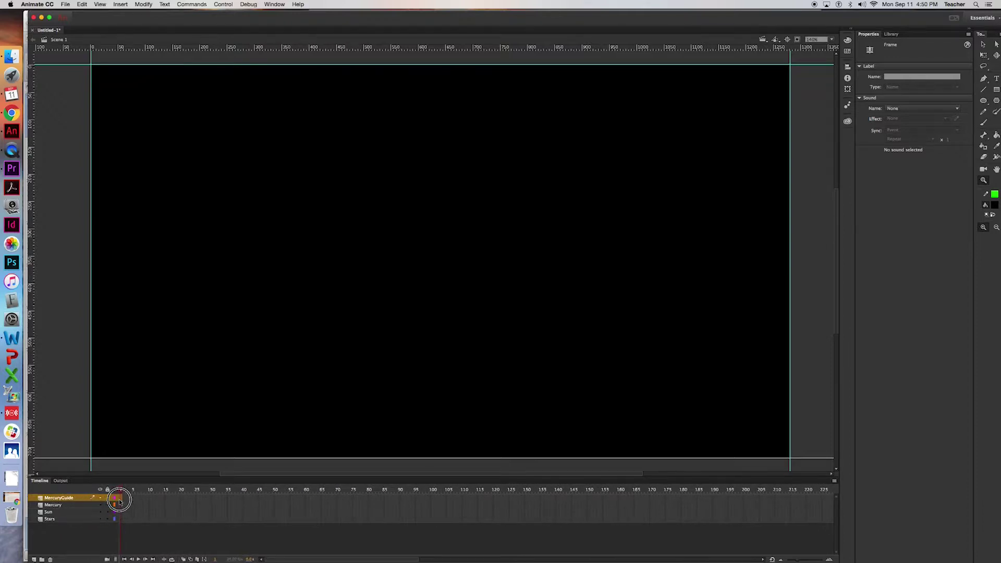
{"action": "left_click", "coordinate": [145, 501]}
{"action": "mouse_move", "coordinate": [145, 502]}
{"action": "left_mouse_down"}
{"action": "mouse_move", "coordinate": [164, 502]}
{"action": "mouse_move", "coordinate": [121, 500]}
{"action": "mouse_move", "coordinate": [150, 500]}
{"action": "left_mouse_up"}
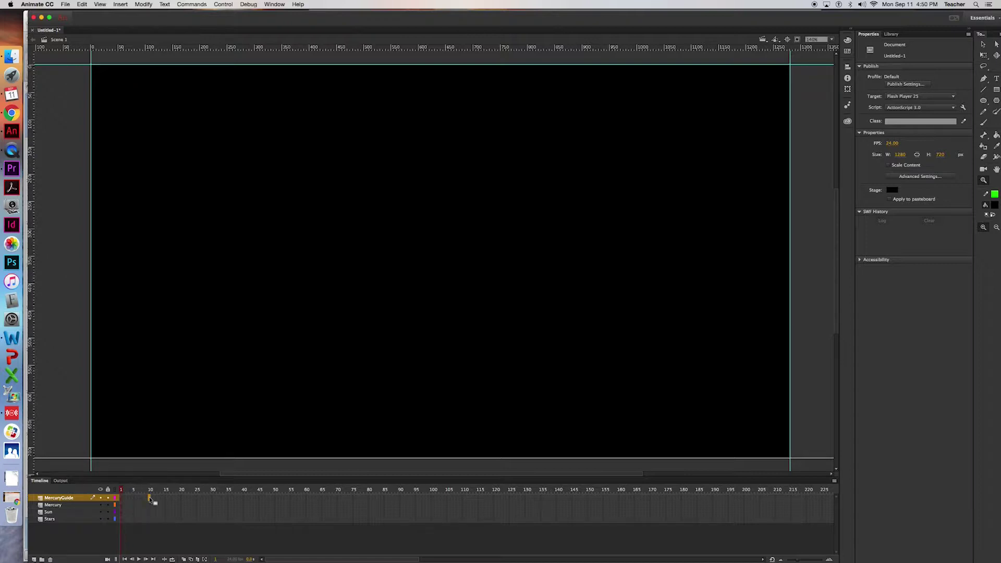
{"action": "left_click", "coordinate": [121, 499]}
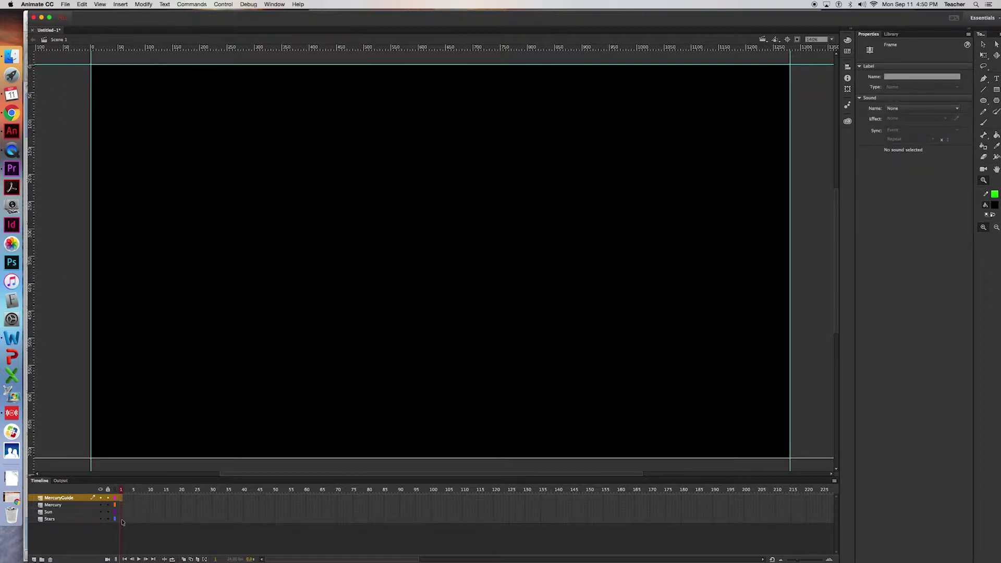
{"action": "left_click", "coordinate": [121, 519]}
Switch to Chrome, search Google Images for "stars" and preview the dark starfield image from The Atlantic.
{"action": "left_click", "coordinate": [16, 112]}
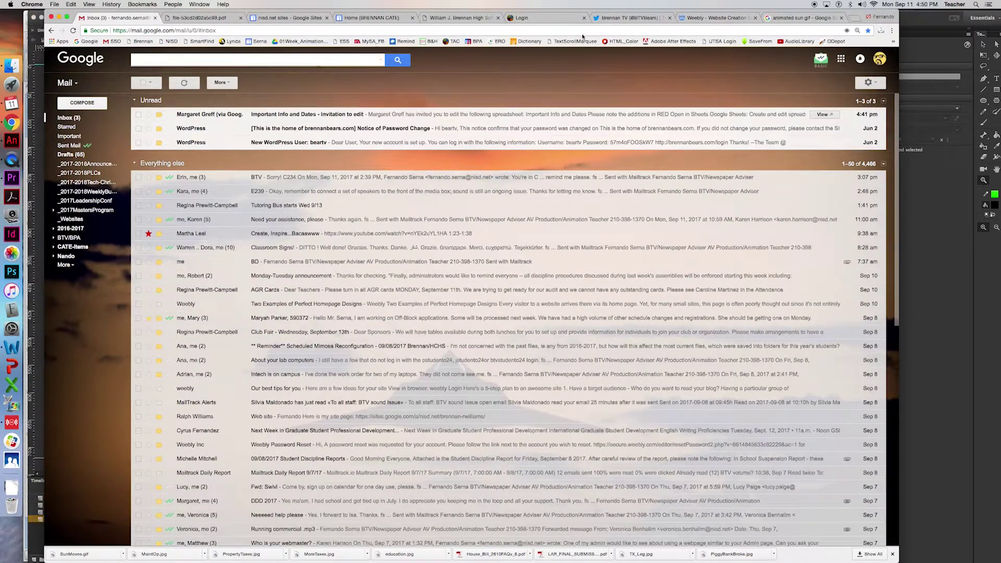
{"action": "left_click", "coordinate": [797, 17]}
{"action": "left_click_drag", "start_coordinate": [155, 63], "coordinate": [106, 65]}
{"action": "type", "text": "stars"}
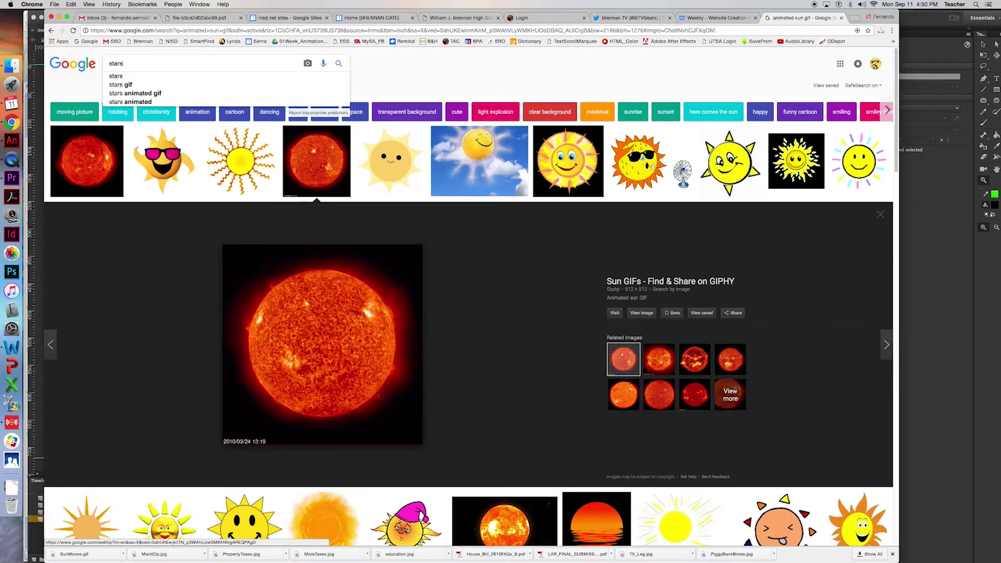
{"action": "key", "text": "Return"}
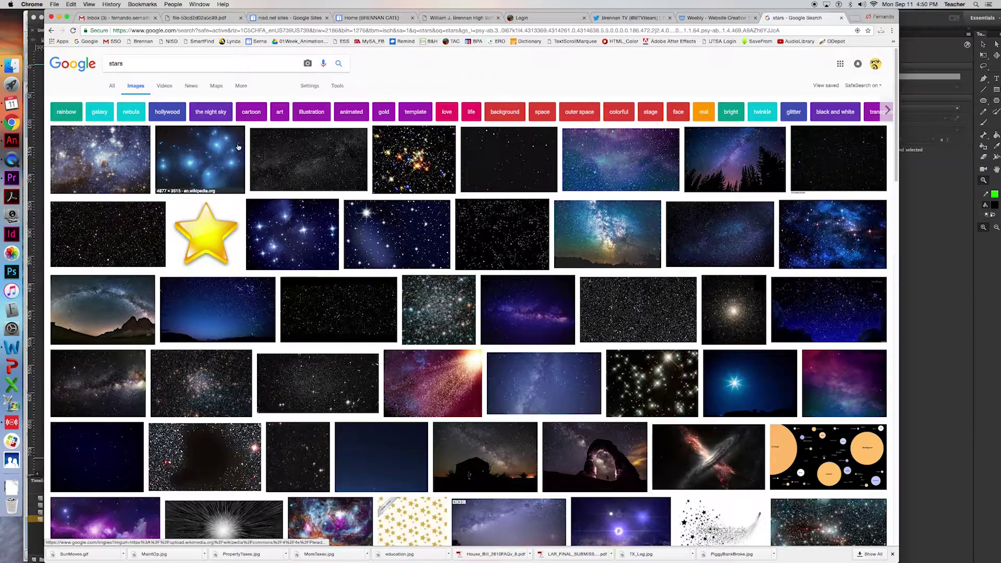
{"action": "left_click", "coordinate": [311, 154]}
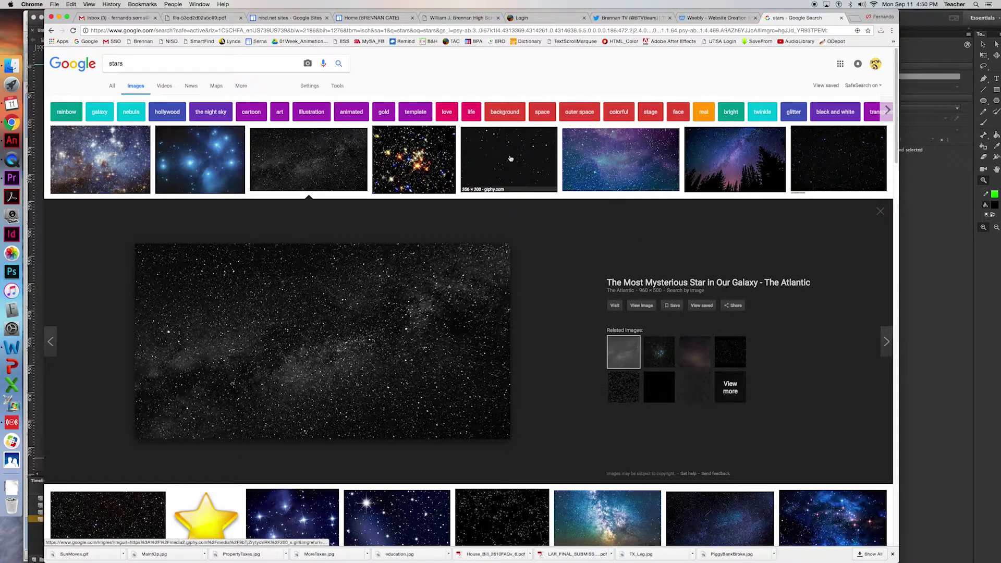
{"action": "right_click", "coordinate": [325, 168]}
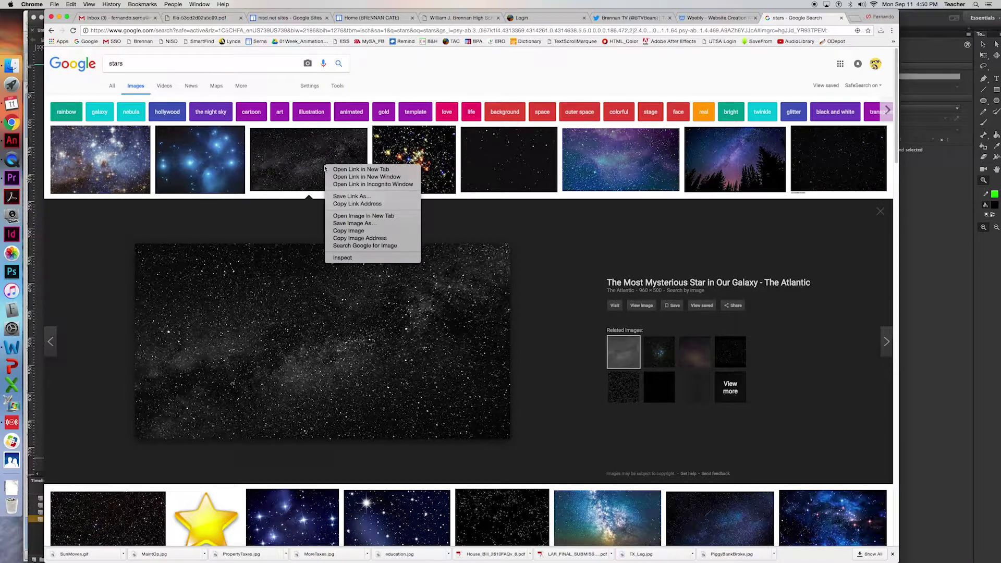
{"action": "left_click", "coordinate": [358, 223]}
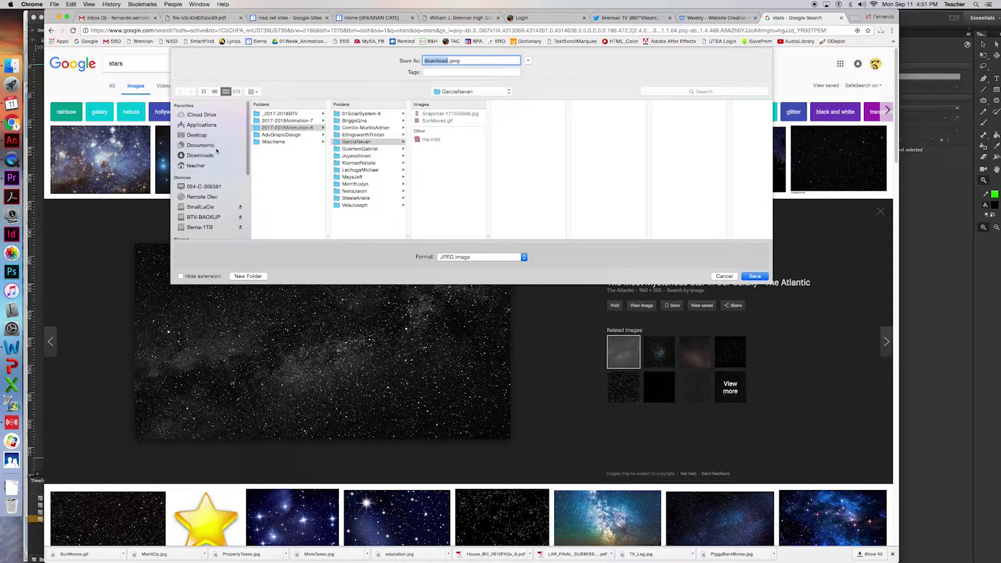
{"action": "left_click", "coordinate": [196, 136]}
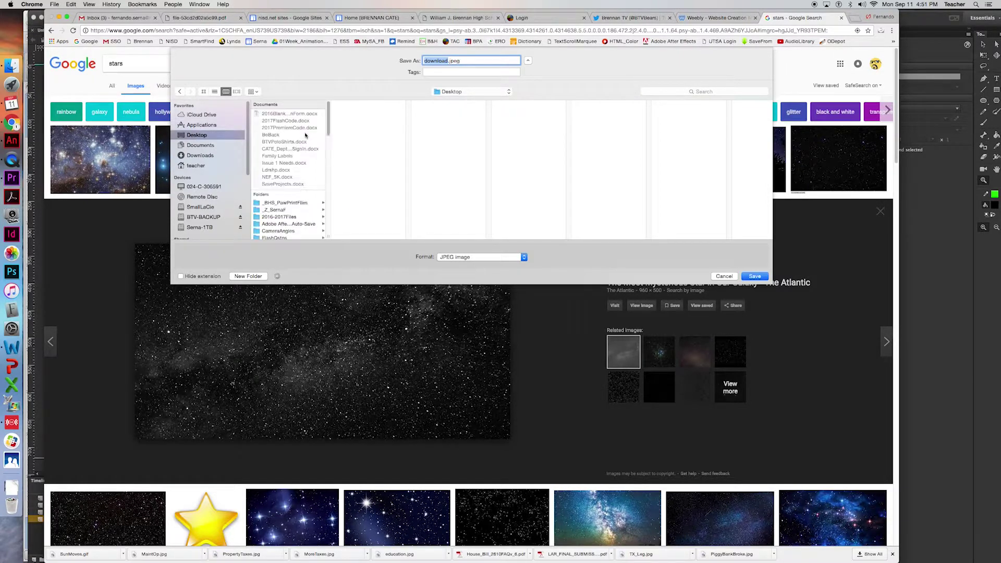
{"action": "scroll", "coordinate": [292, 182], "scroll_direction": "down", "scroll_amount": 10}
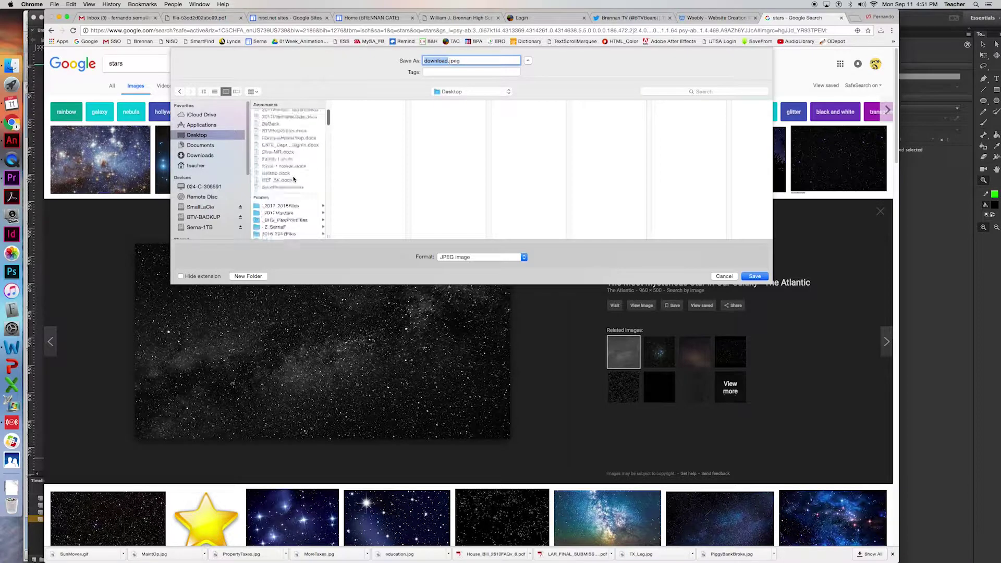
{"action": "scroll", "coordinate": [296, 172], "scroll_direction": "up", "scroll_amount": 5}
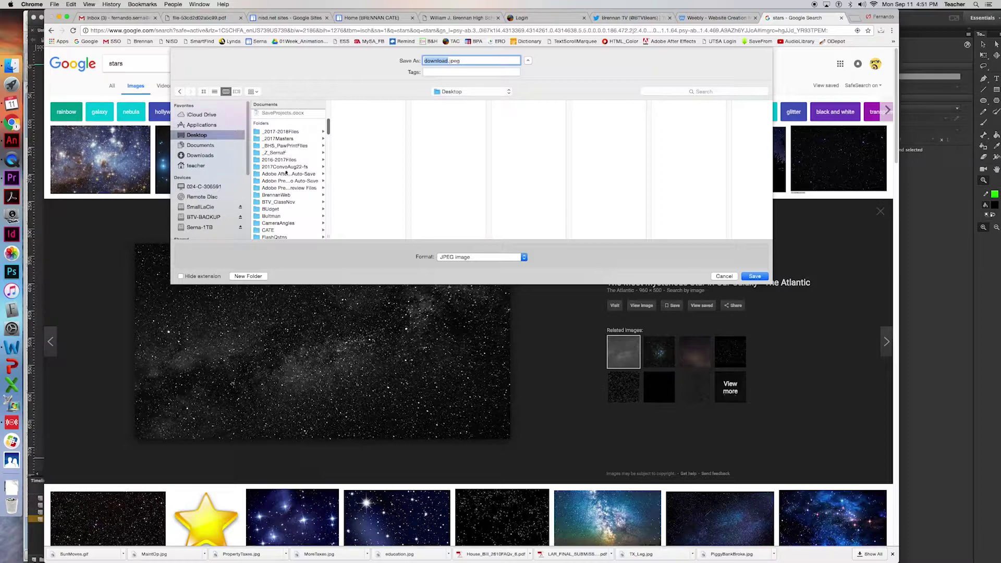
{"action": "scroll", "coordinate": [290, 210], "scroll_direction": "down", "scroll_amount": 10}
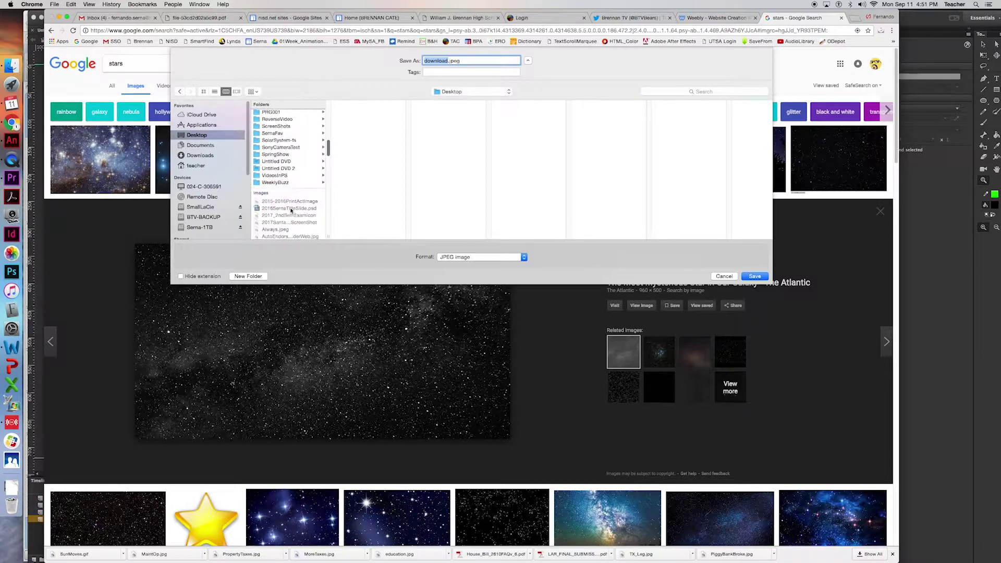
{"action": "left_click", "coordinate": [276, 140]}
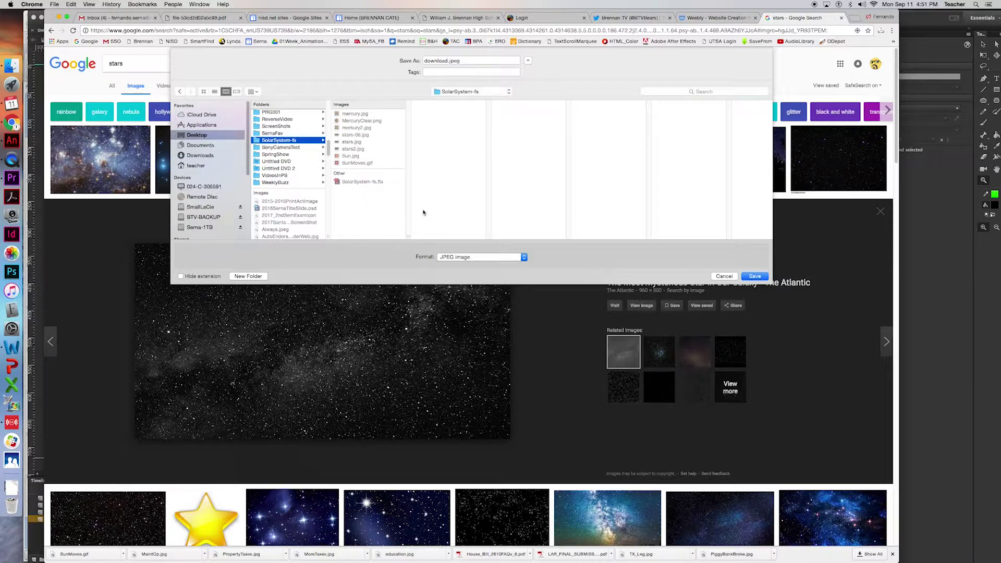
{"action": "left_click", "coordinate": [728, 278]}
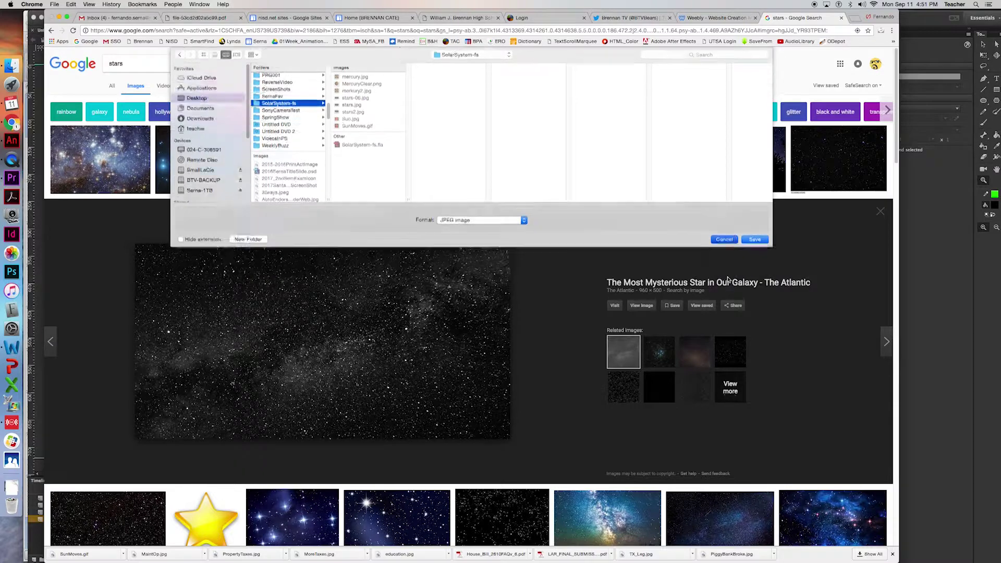
Search Google Images for "mercury".
{"action": "double_click", "coordinate": [158, 67]}
{"action": "type", "text": "mercury"}
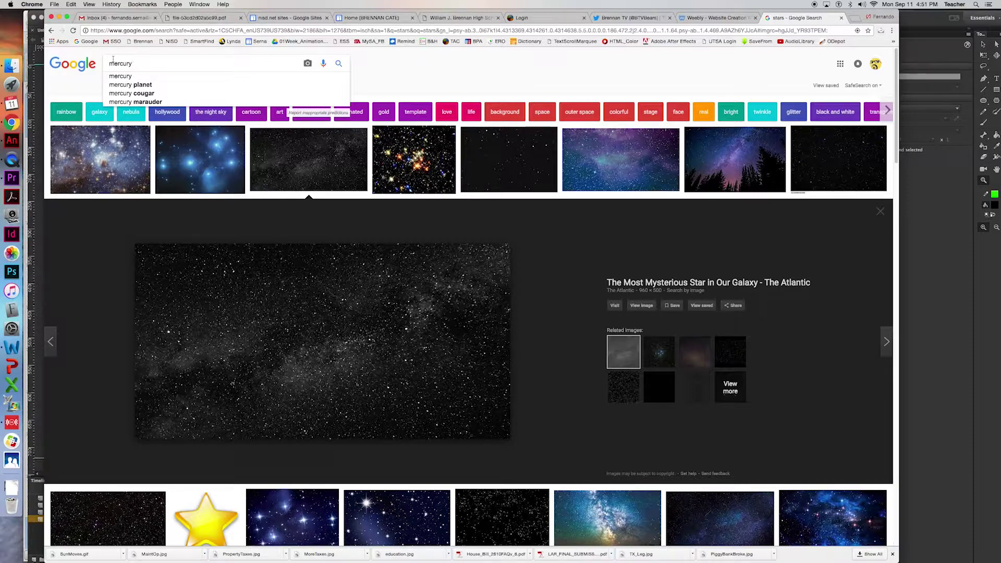
{"action": "key", "text": "Return"}
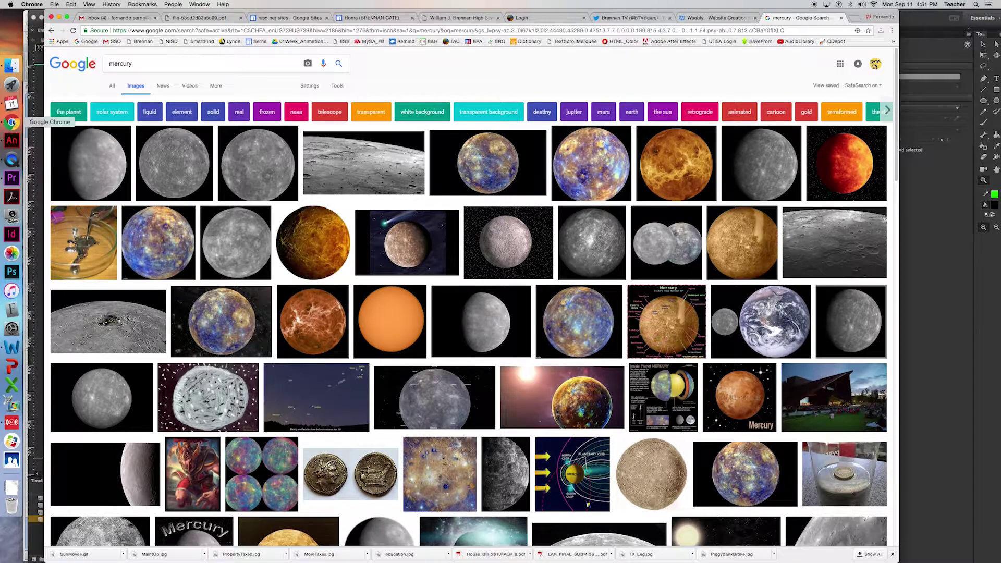
Switch to Animate and import all images from the SolarSystem-fs folder, mercury.jpg through SunMoves.gif, into the library.
{"action": "left_click", "coordinate": [13, 161]}
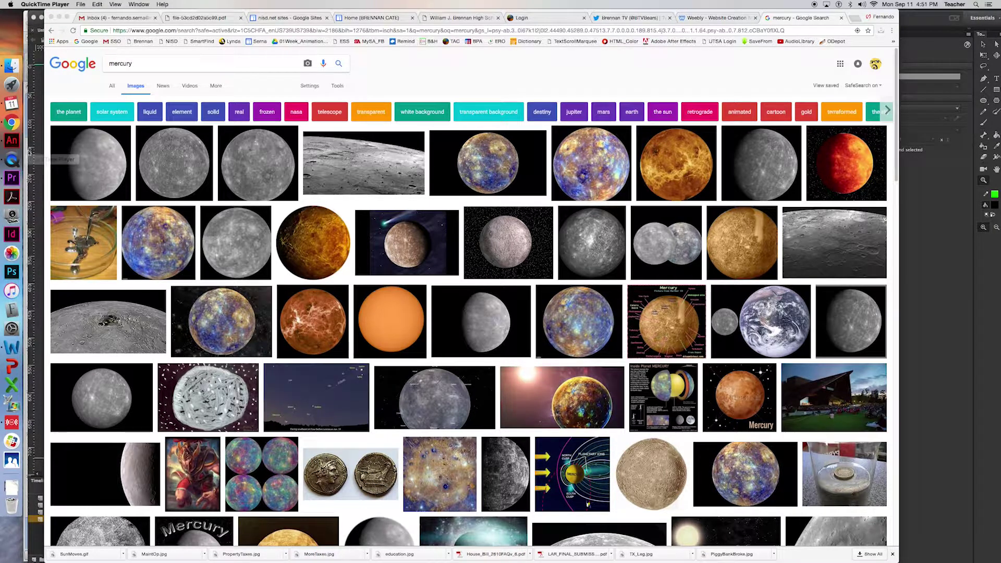
{"action": "left_click", "coordinate": [12, 141]}
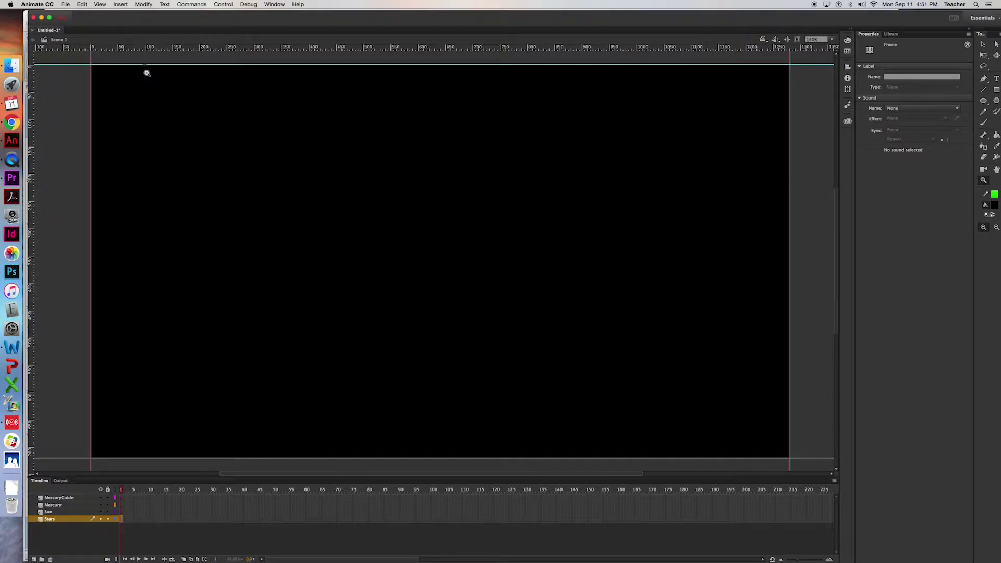
{"action": "left_click", "coordinate": [66, 5]}
{"action": "mouse_move", "coordinate": [72, 107]}
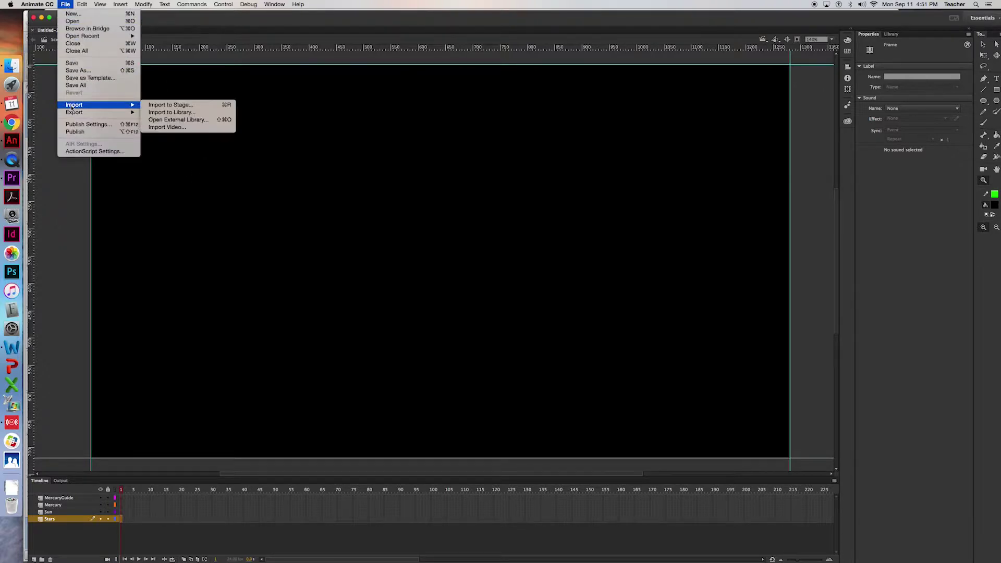
{"action": "left_click", "coordinate": [180, 112]}
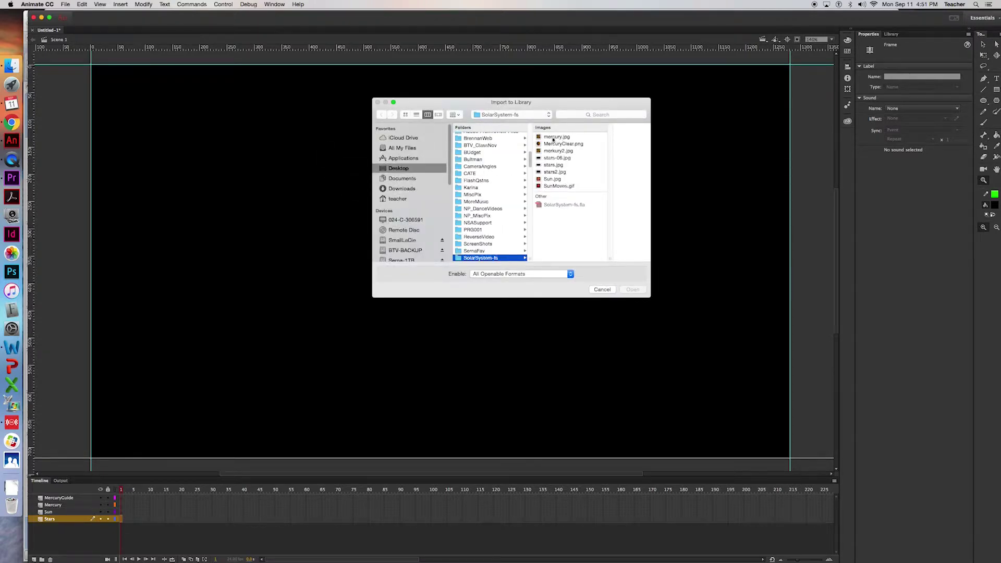
{"action": "left_click", "coordinate": [555, 138]}
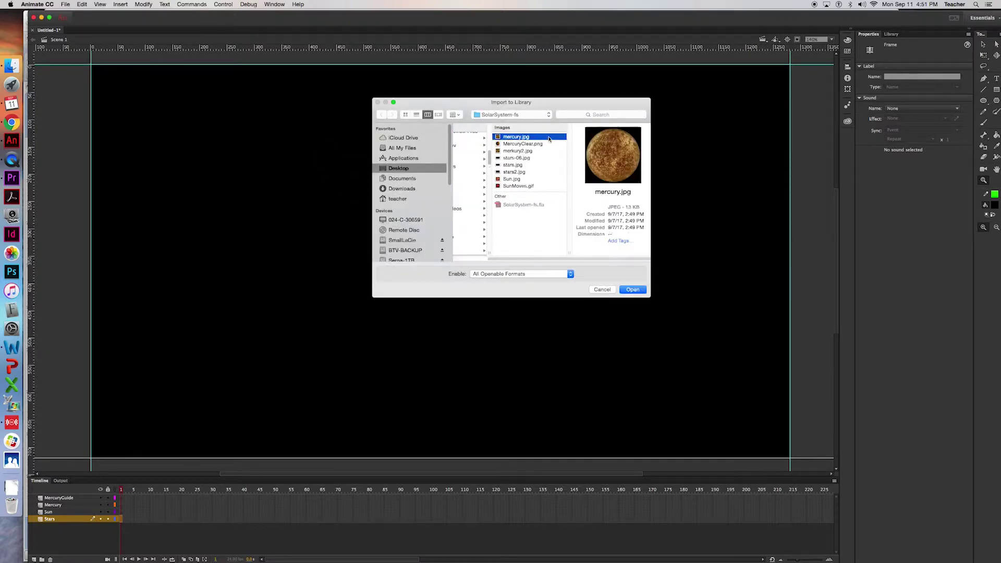
{"action": "left_click", "coordinate": [500, 186], "text": "shift"}
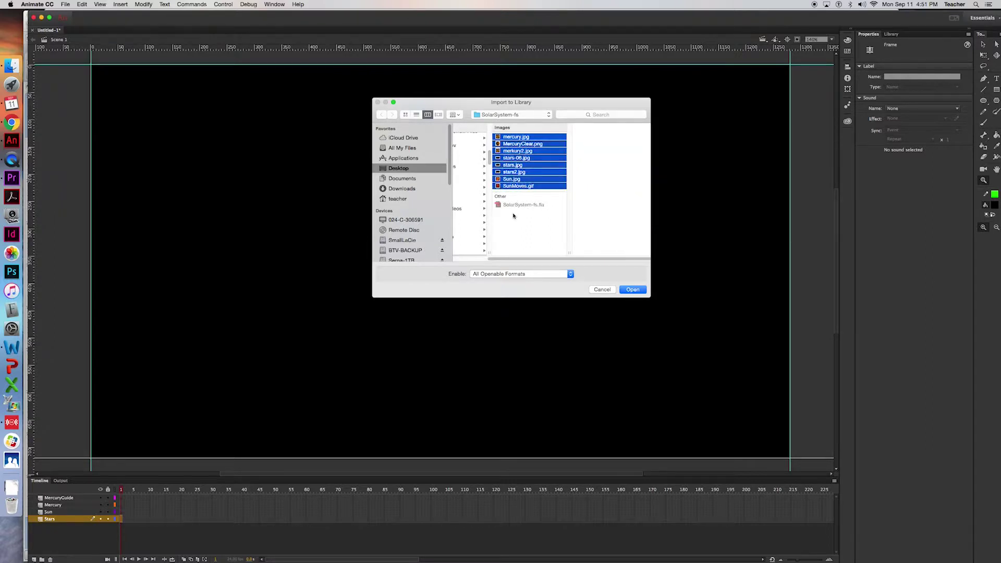
{"action": "left_click", "coordinate": [634, 290]}
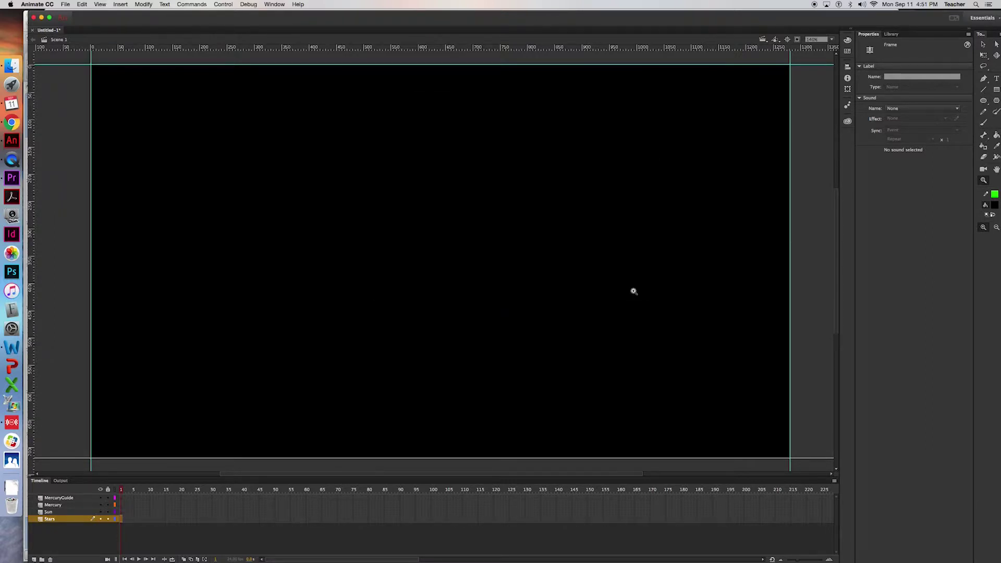
Show the document's library and create a new folder in it named Planets.
{"action": "left_click", "coordinate": [892, 34]}
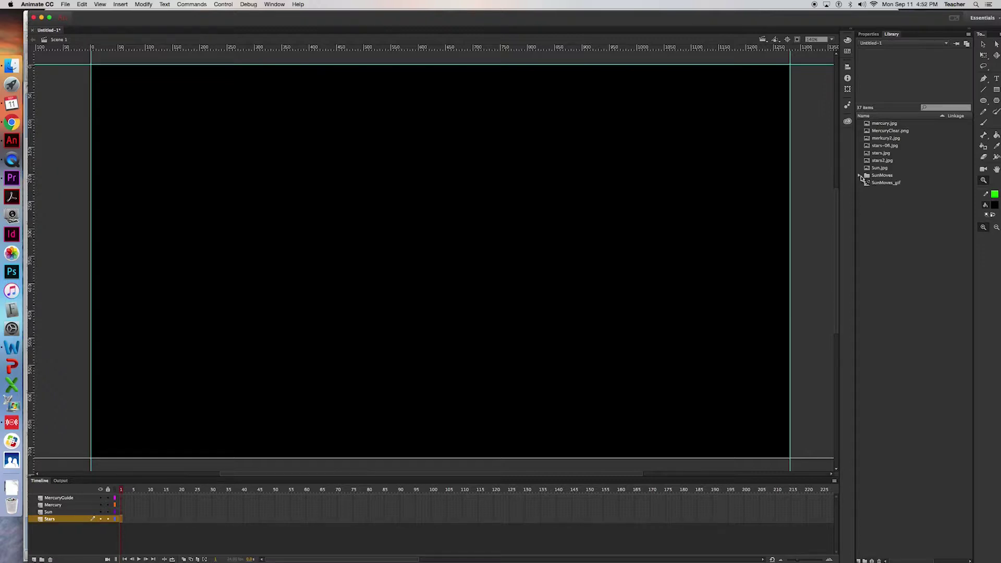
{"action": "left_click", "coordinate": [877, 298]}
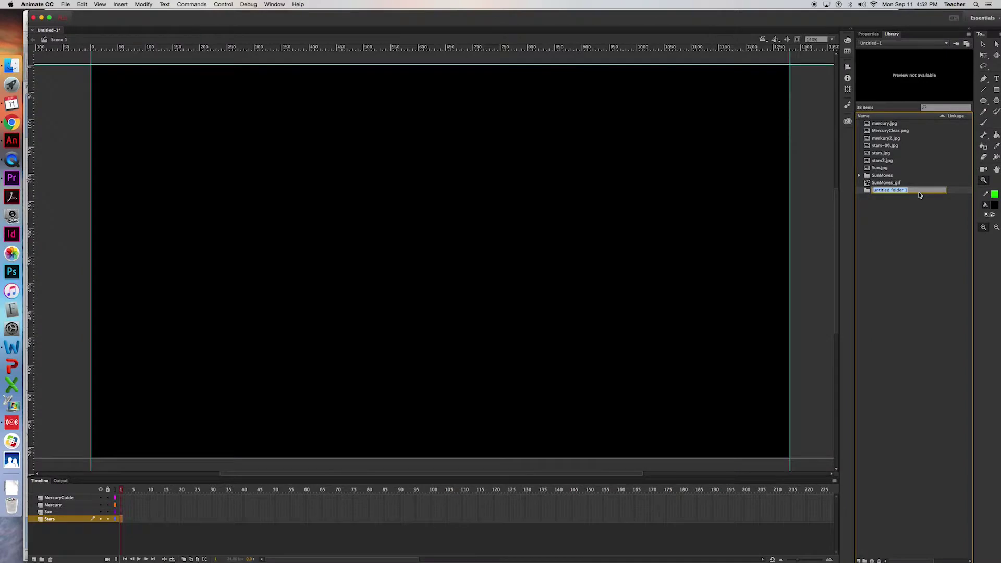
{"action": "type", "text": "Planets"}
{"action": "key", "text": "Return"}
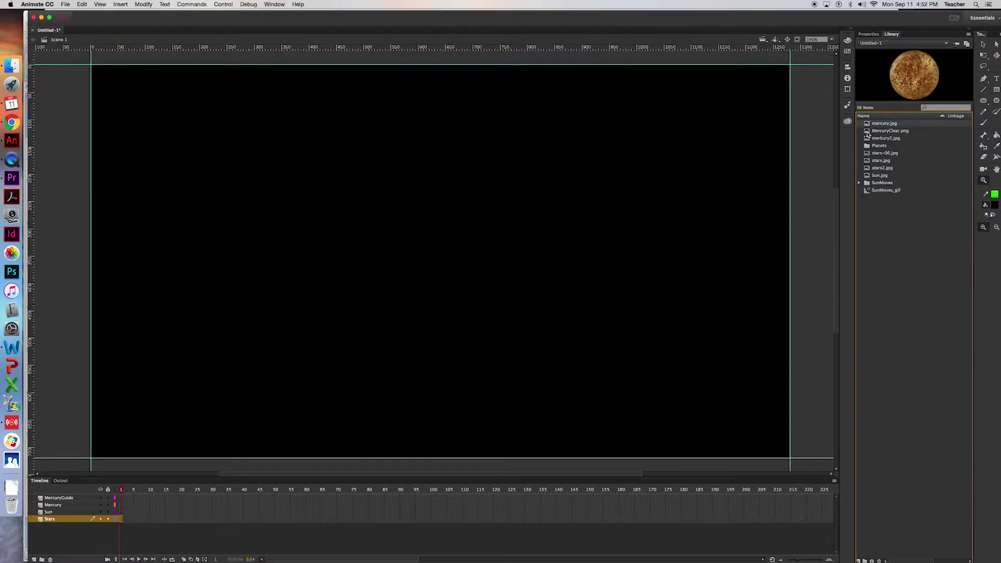
Move mercury.jpg, MercuryClear.png and merkury2.jpg into the Planets library folder.
{"action": "left_click", "coordinate": [867, 132]}
{"action": "left_click", "coordinate": [867, 139]}
{"action": "left_click_drag", "start_coordinate": [868, 140], "coordinate": [869, 148]}
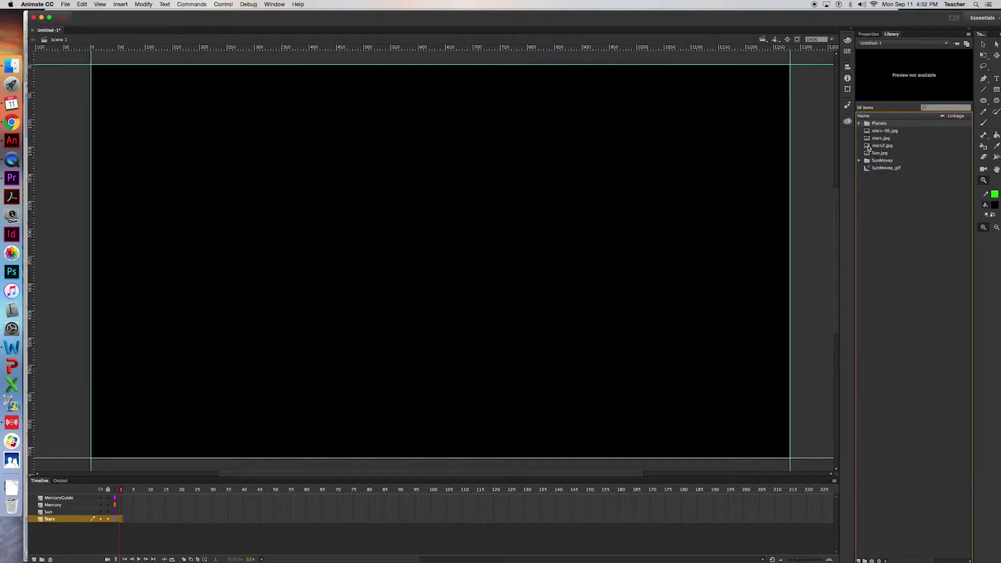
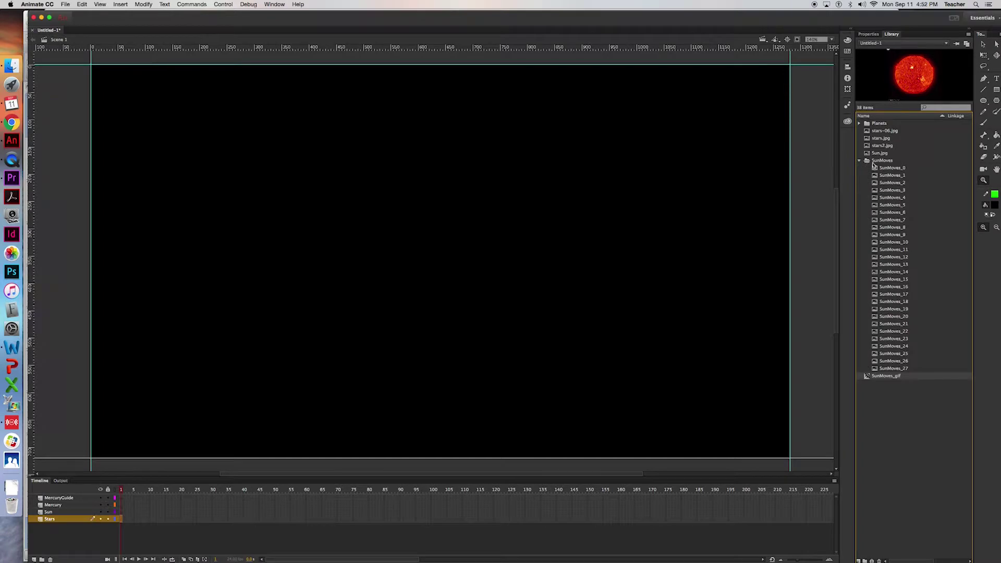
Preview the SunMoves_0, SunMoves_1 and SunMoves_27 images and the SunMoves_gif symbol in the library.
{"action": "left_click", "coordinate": [877, 169]}
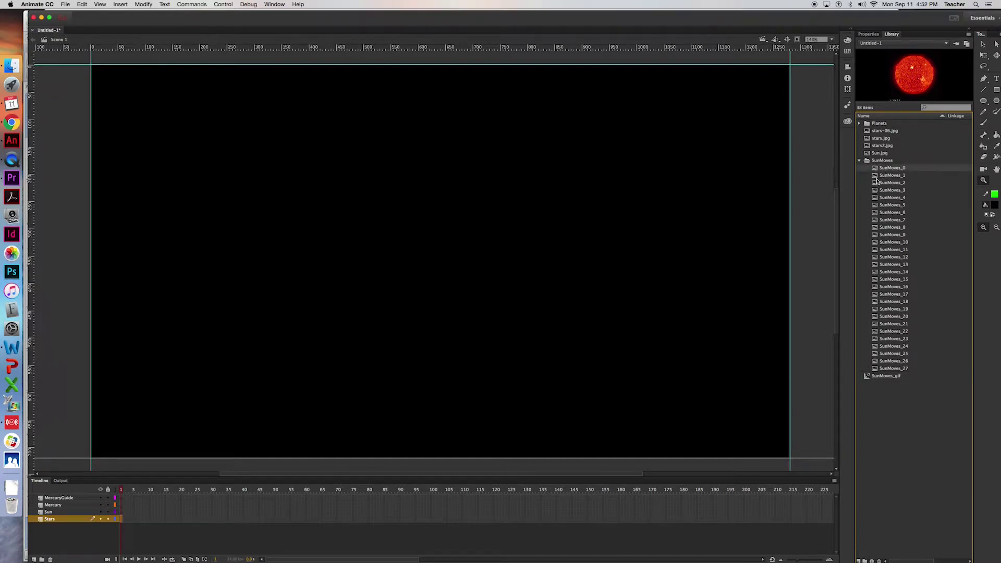
{"action": "left_click", "coordinate": [878, 177]}
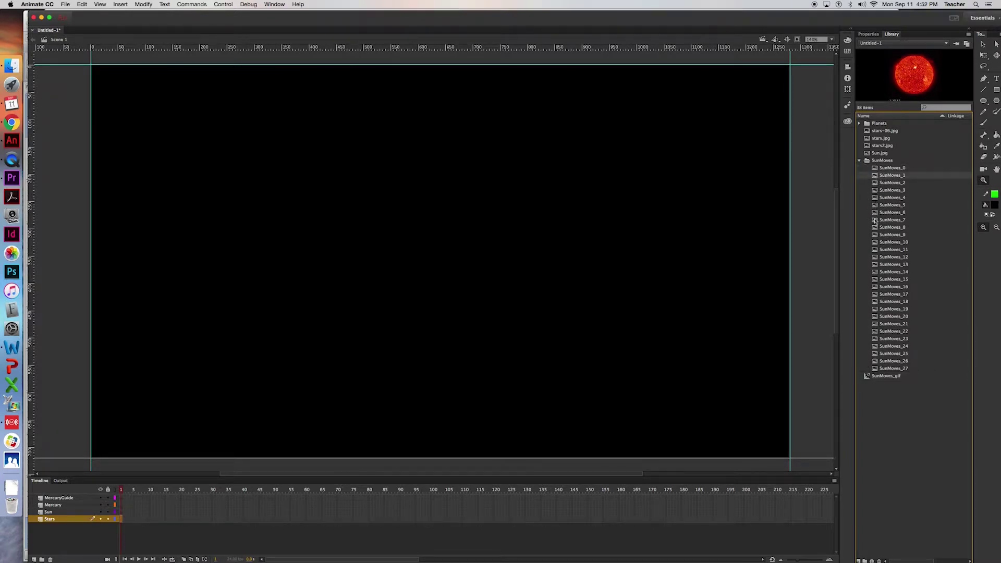
{"action": "left_click", "coordinate": [875, 369]}
{"action": "left_click", "coordinate": [869, 375]}
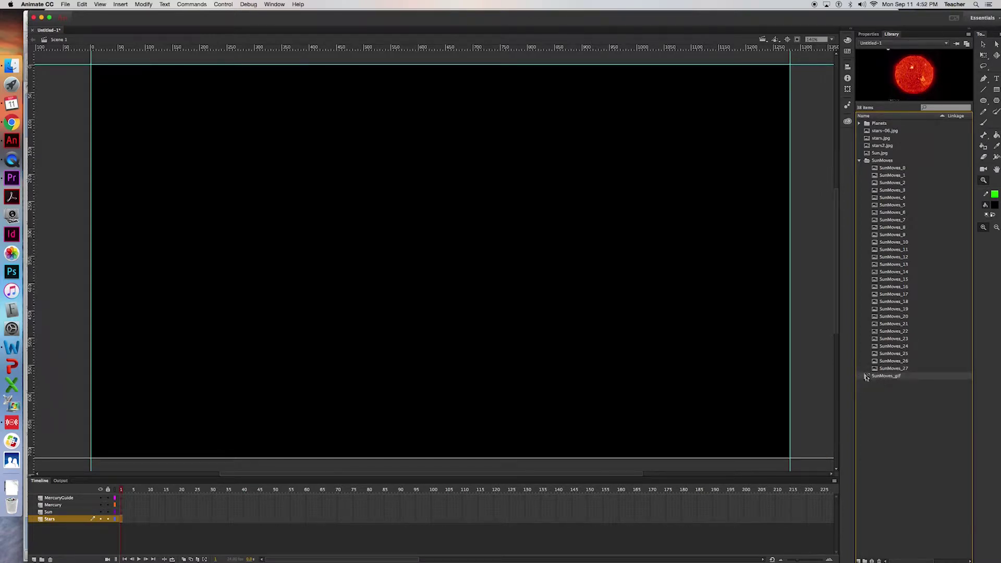
Open the SunMoves_gif symbol for editing and scrub through its frames, returning to frame 1.
{"action": "double_click", "coordinate": [867, 376]}
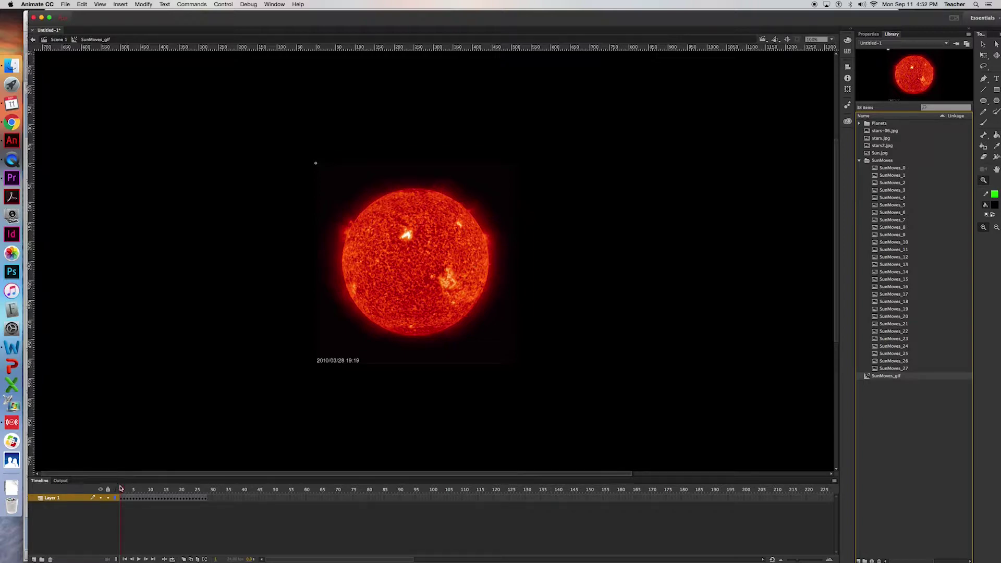
{"action": "mouse_move", "coordinate": [122, 491]}
{"action": "left_mouse_down"}
{"action": "mouse_move", "coordinate": [208, 490]}
{"action": "mouse_move", "coordinate": [106, 488]}
{"action": "left_mouse_up"}
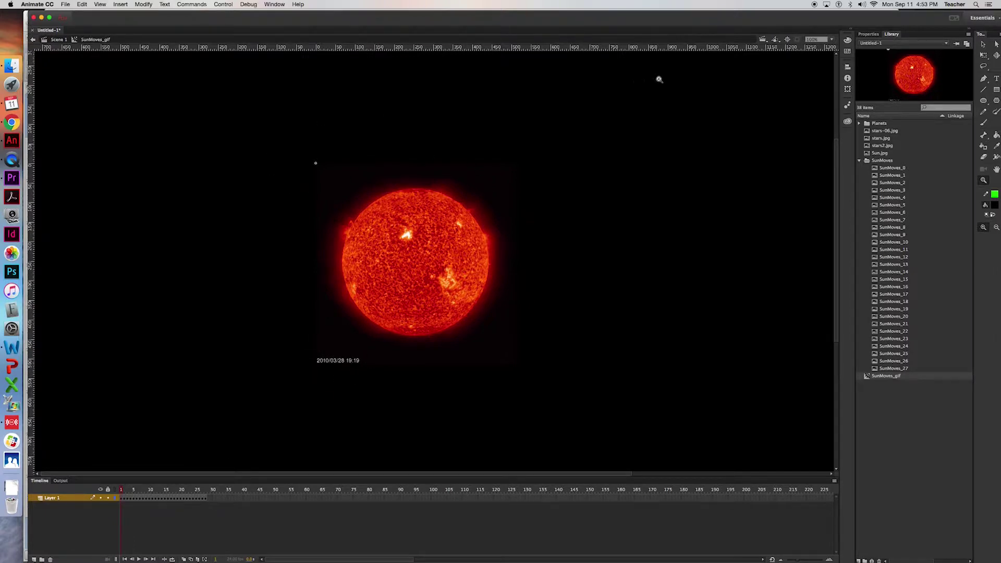
{"action": "left_click", "coordinate": [867, 377]}
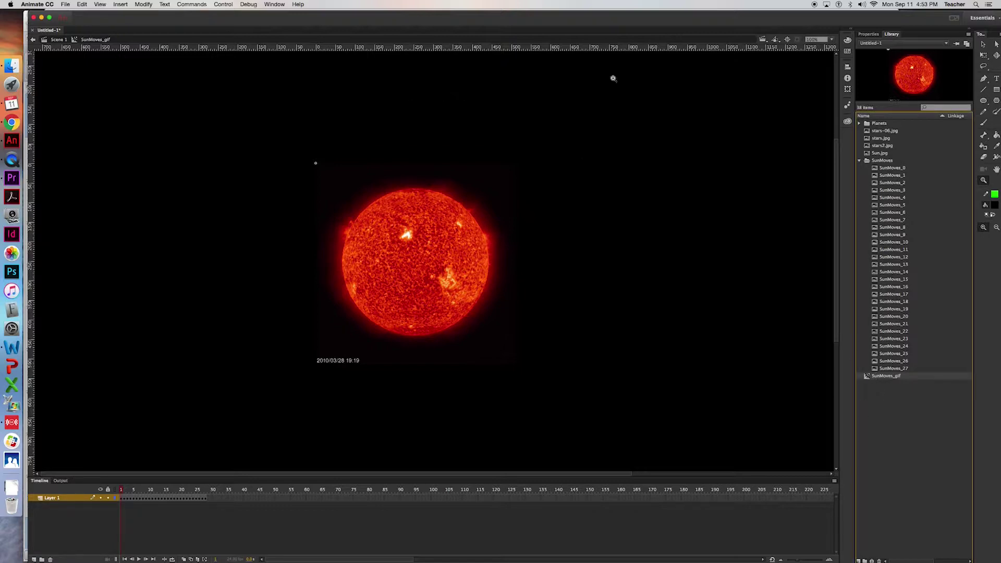
Break apart the sun bitmap in frame 1 of SunMoves_gif and deselect it.
{"action": "left_click", "coordinate": [983, 44]}
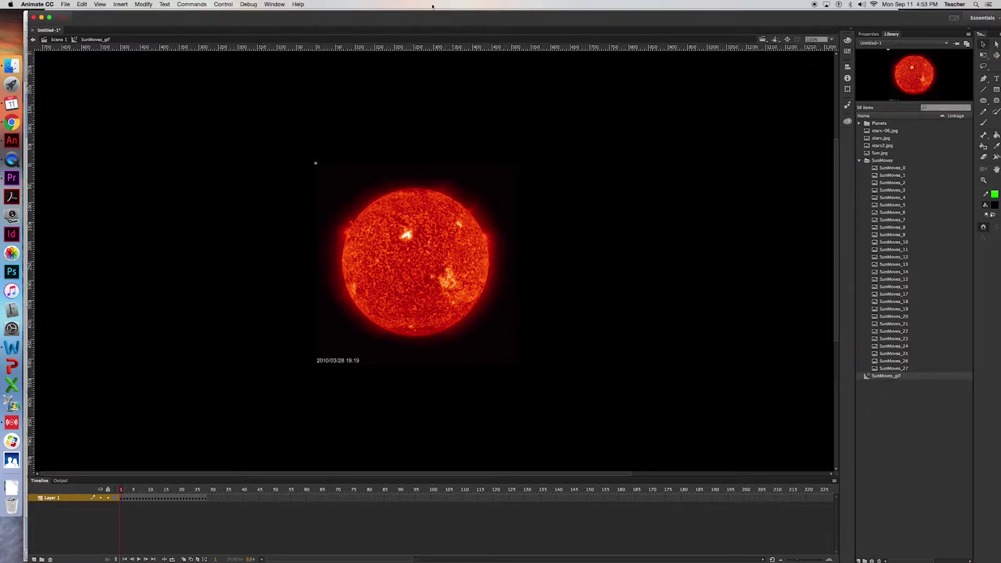
{"action": "left_click", "coordinate": [348, 189]}
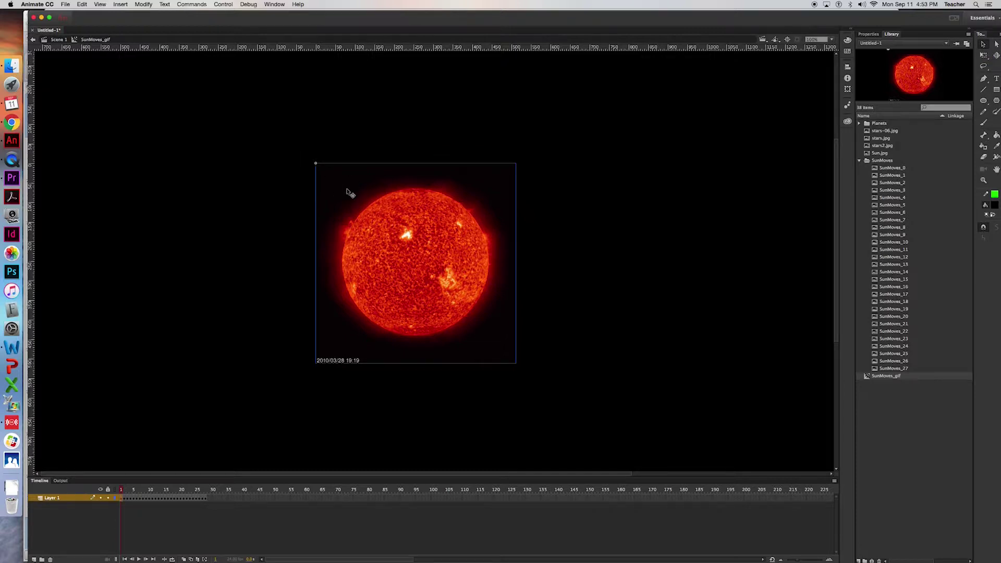
{"action": "left_click", "coordinate": [145, 5]}
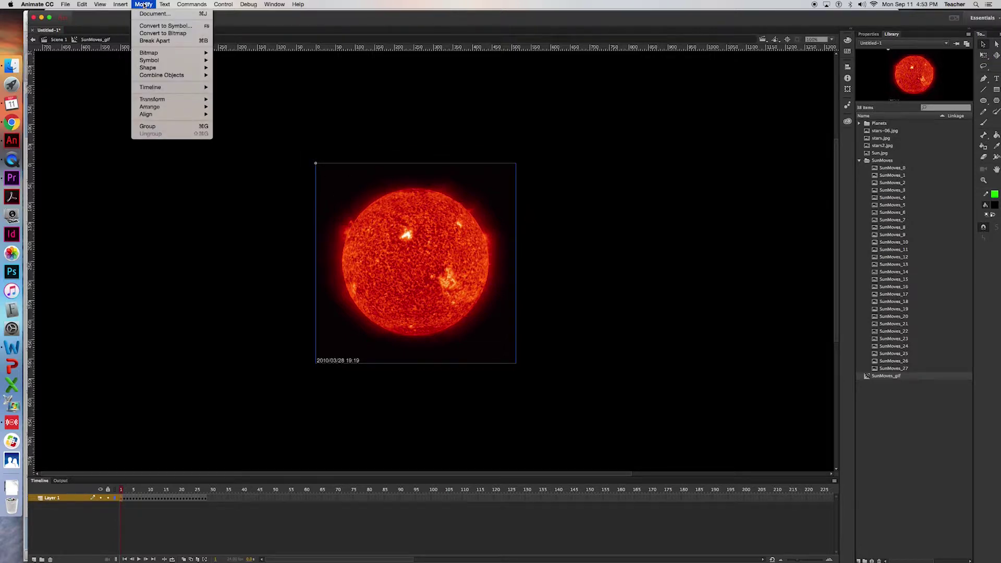
{"action": "left_click", "coordinate": [155, 42]}
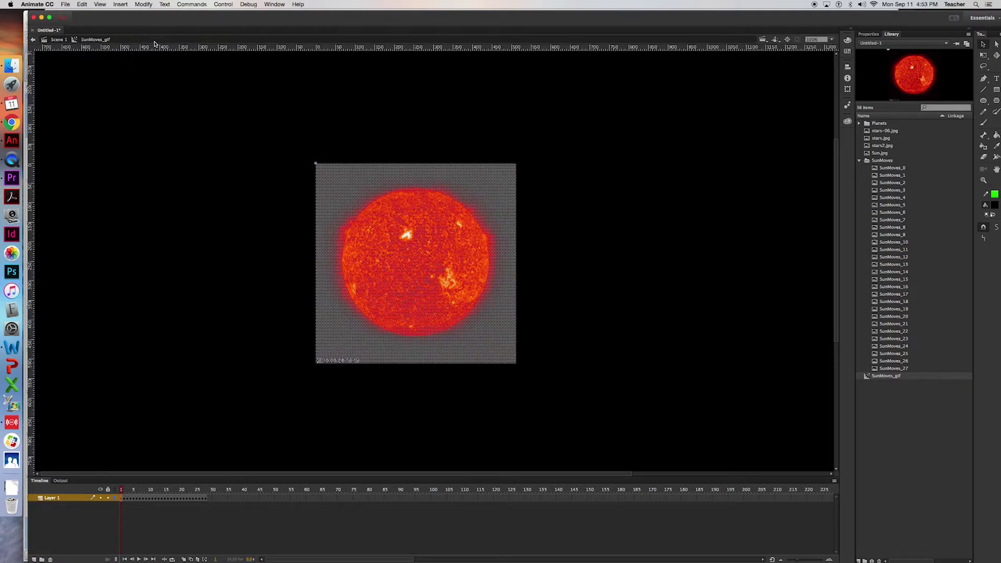
{"action": "left_click", "coordinate": [568, 139]}
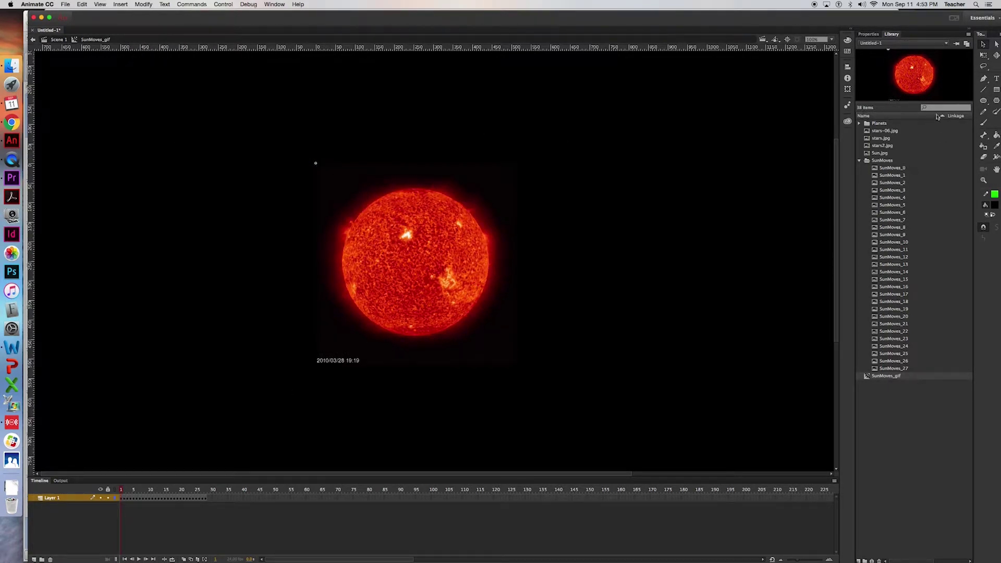
Select the black background around the sun with the Magic Wand and delete it.
{"action": "left_click", "coordinate": [986, 67]}
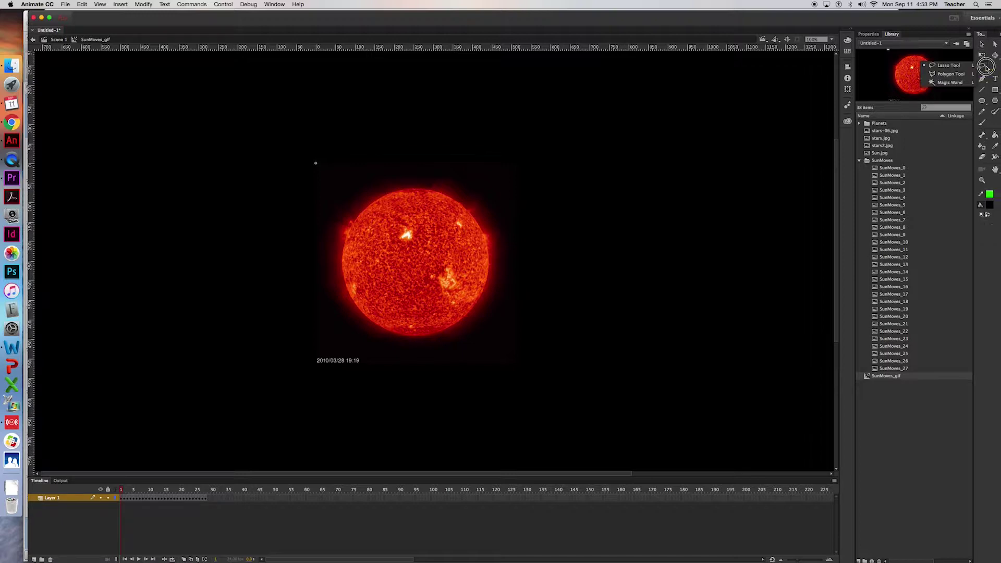
{"action": "left_click", "coordinate": [958, 83]}
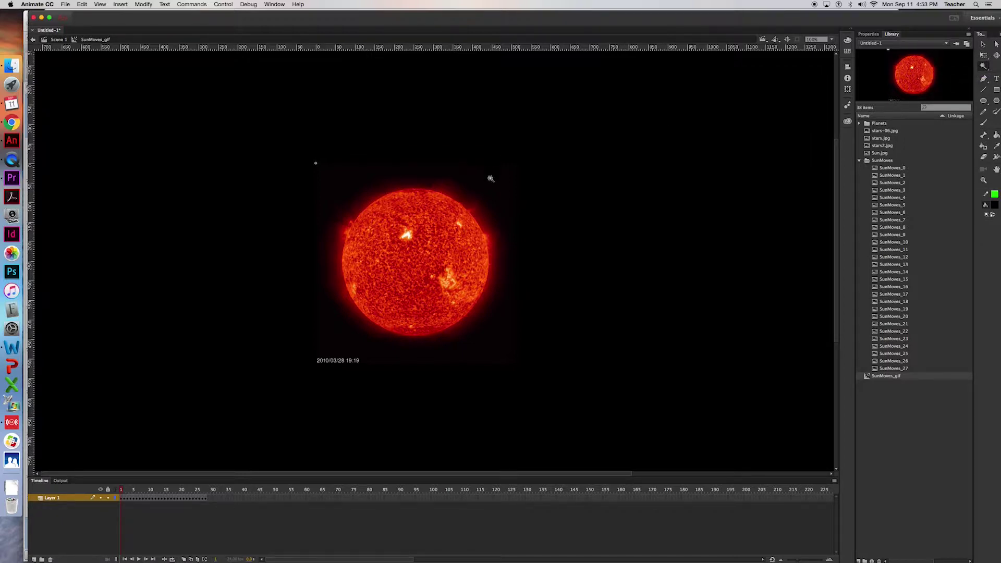
{"action": "left_click", "coordinate": [492, 207]}
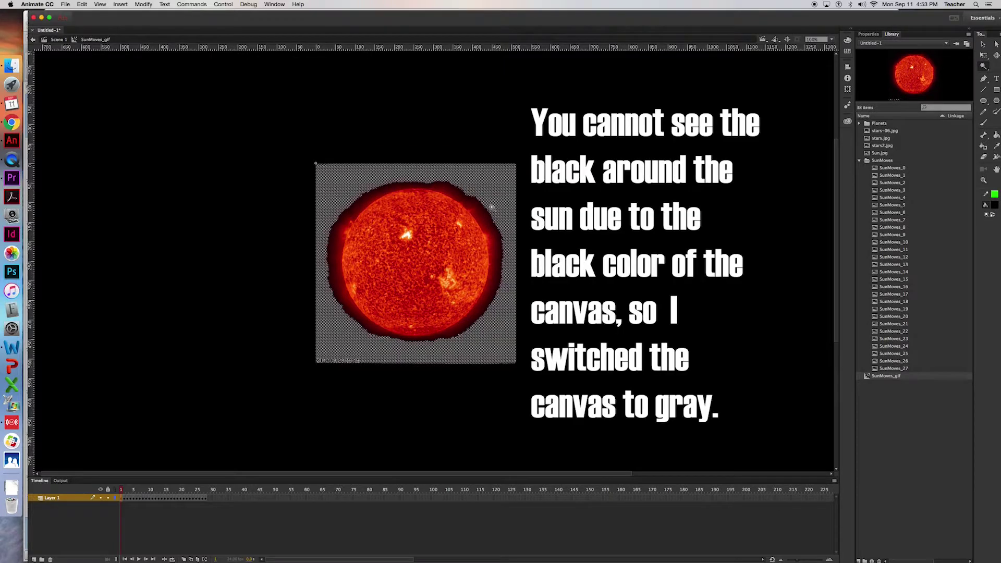
{"action": "key", "text": "Delete"}
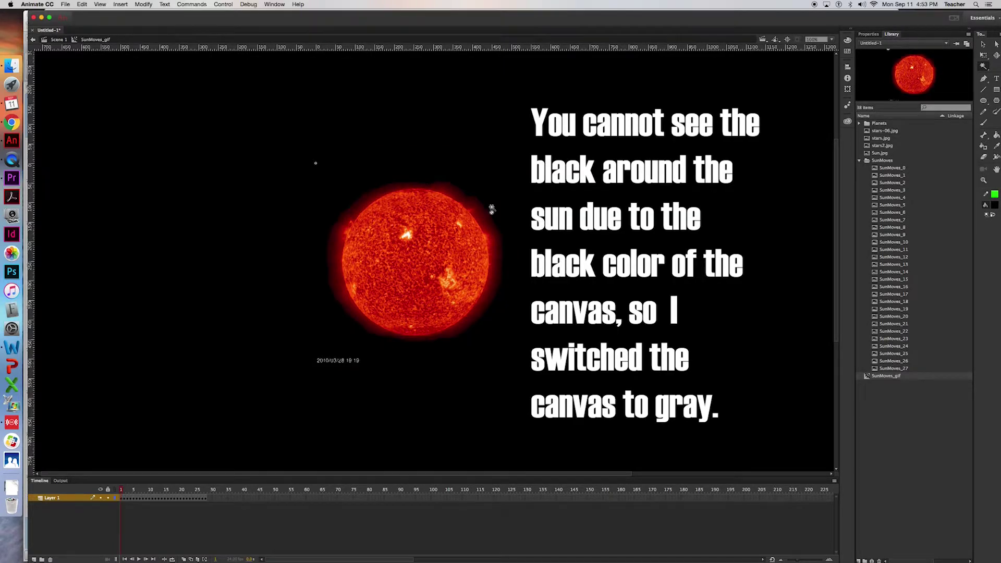
{"action": "left_click", "coordinate": [492, 209]}
Delete the date stamp below the sun and the leftover thin line above it.
{"action": "left_click", "coordinate": [984, 44]}
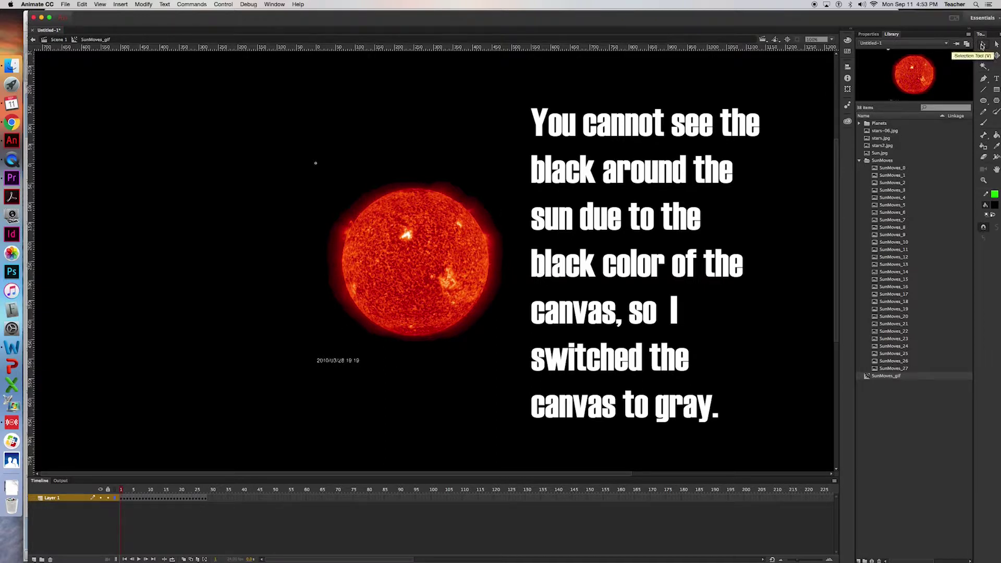
{"action": "left_click_drag", "start_coordinate": [308, 351], "coordinate": [373, 371]}
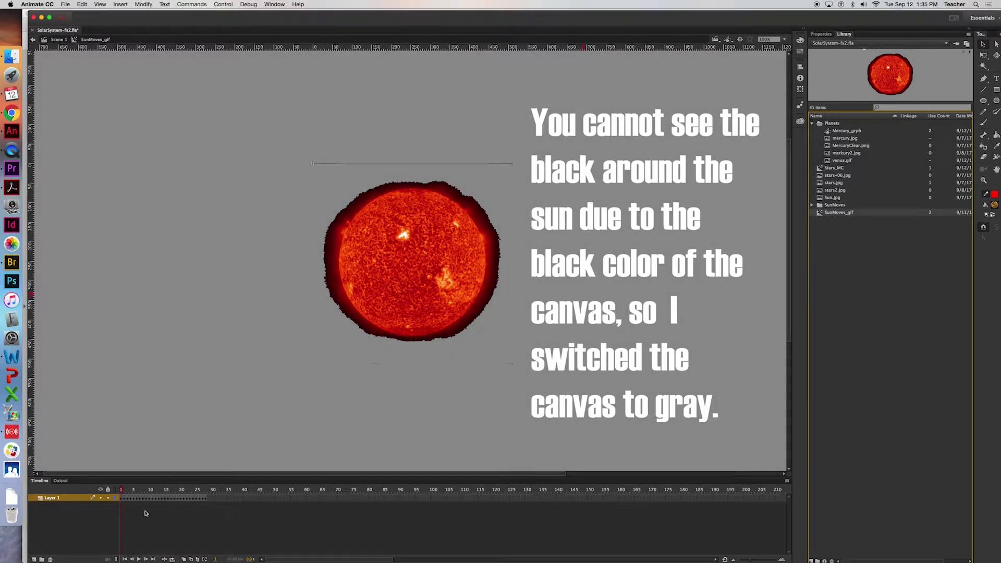
{"action": "left_click", "coordinate": [479, 209]}
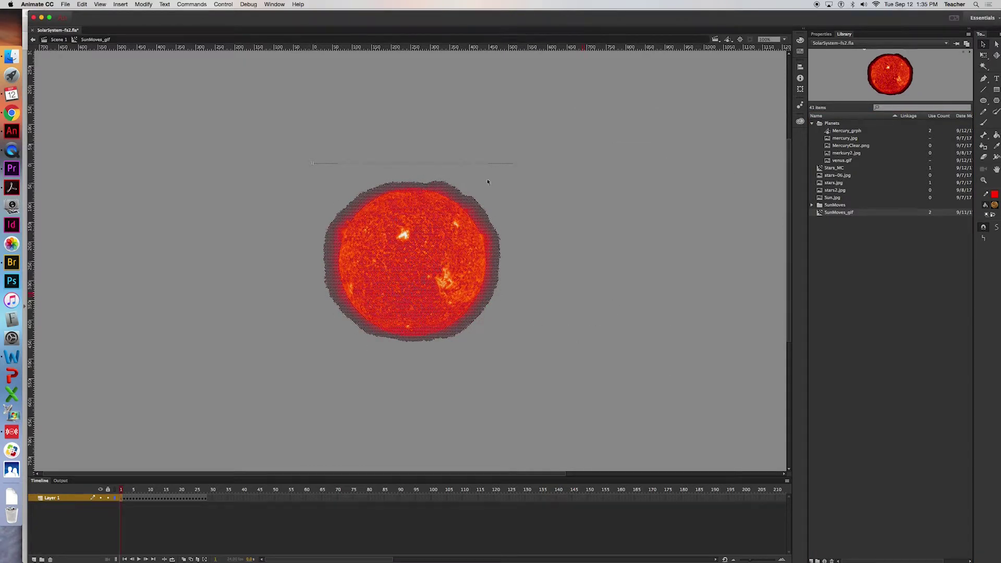
{"action": "left_click", "coordinate": [546, 172]}
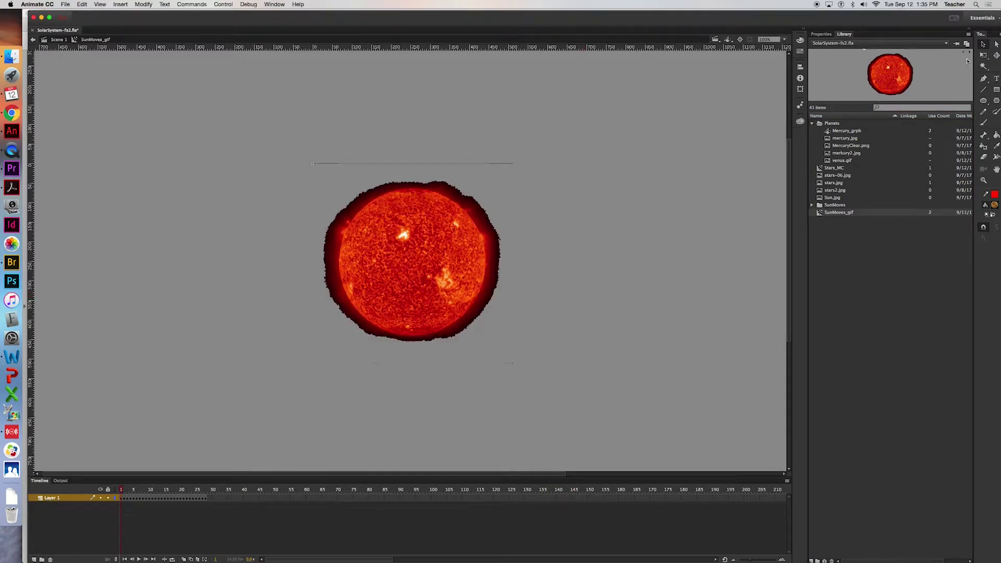
{"action": "left_click", "coordinate": [497, 163]}
{"action": "key", "text": "Delete"}
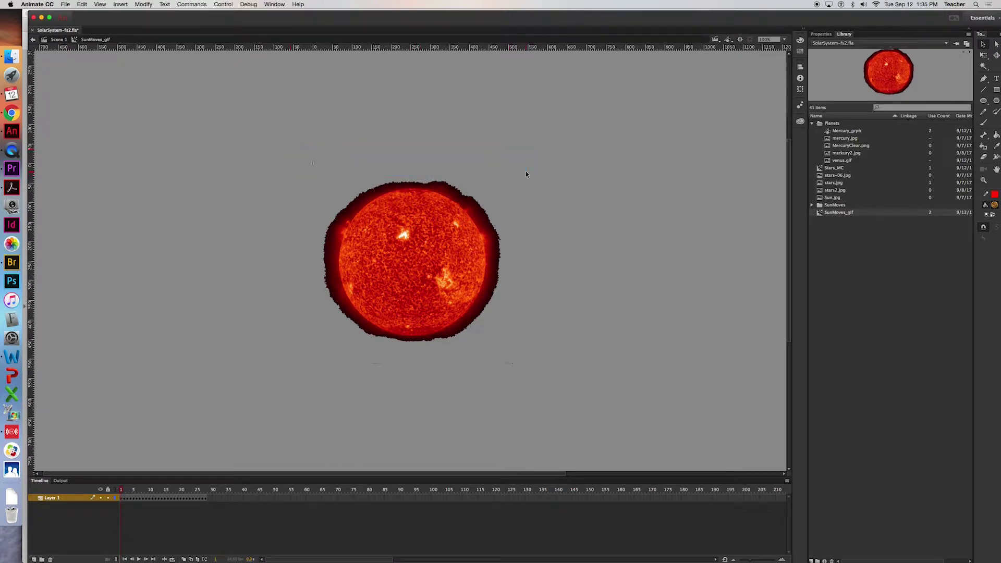
Select the dark halo around the sun in frame 1 with the Magic Wand and delete it.
{"action": "left_click", "coordinate": [983, 66]}
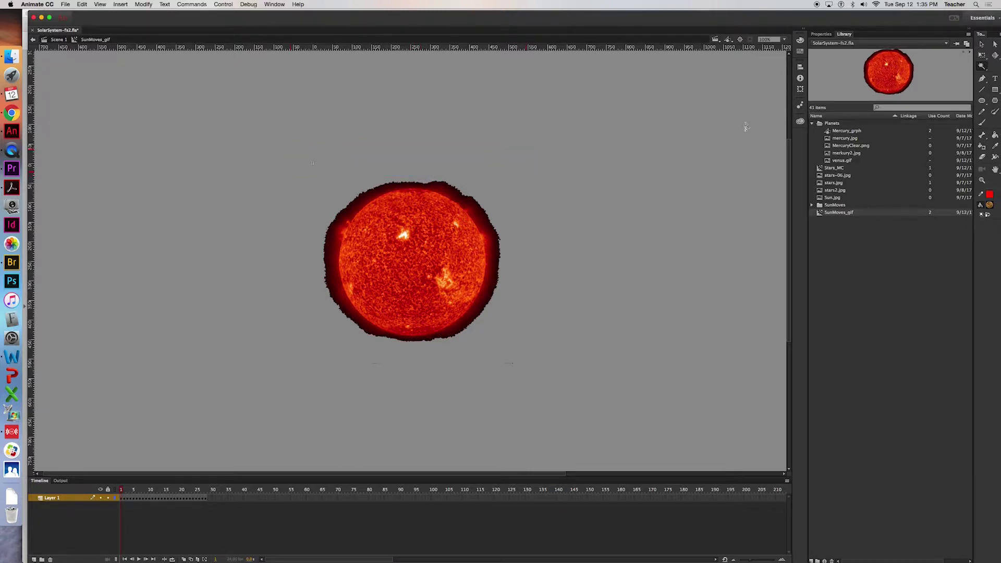
{"action": "left_click", "coordinate": [481, 211]}
{"action": "key", "text": "Delete"}
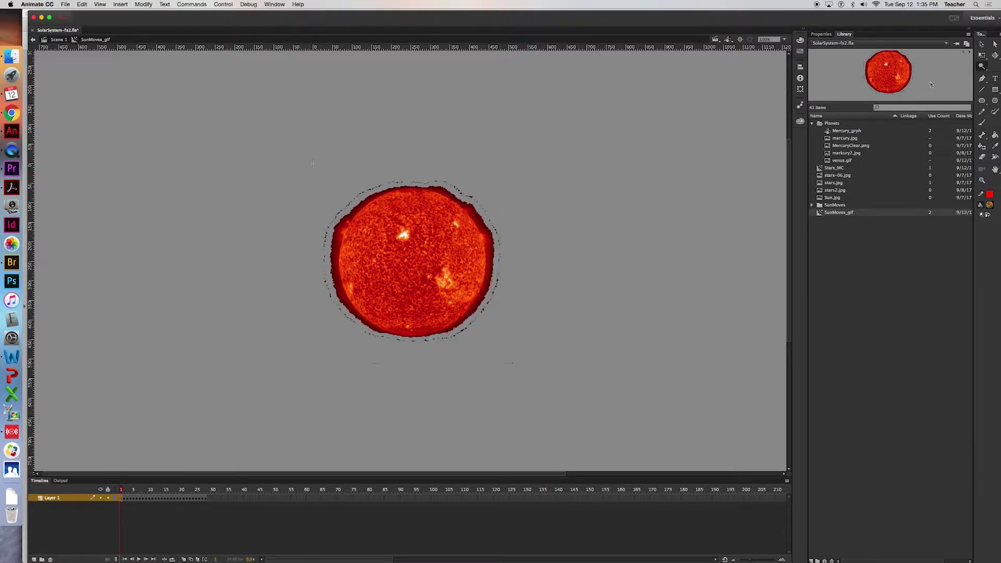
Erase the leftover specks around the sun in frame 1 using the Eraser with a large round shape.
{"action": "left_click", "coordinate": [982, 157]}
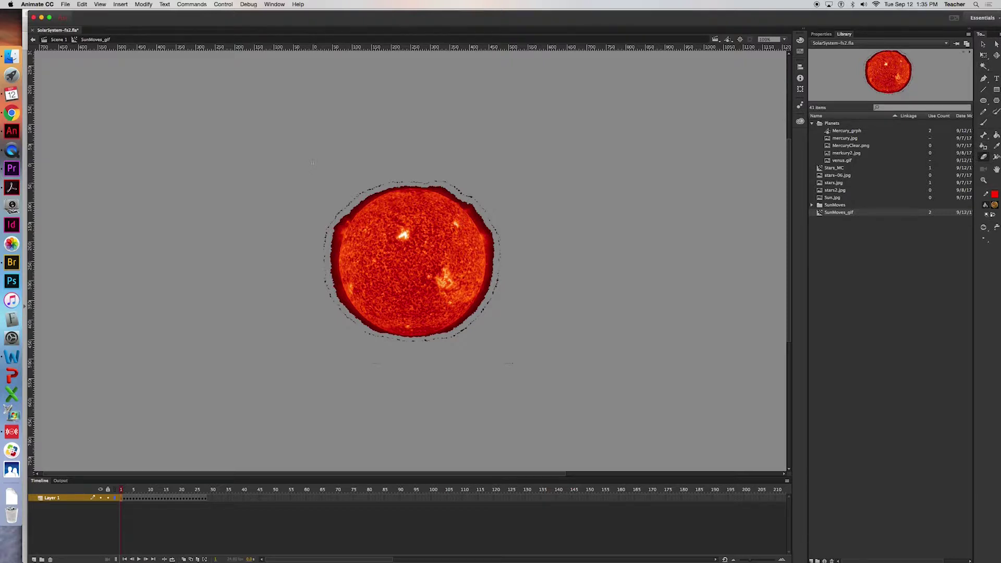
{"action": "left_click", "coordinate": [984, 239]}
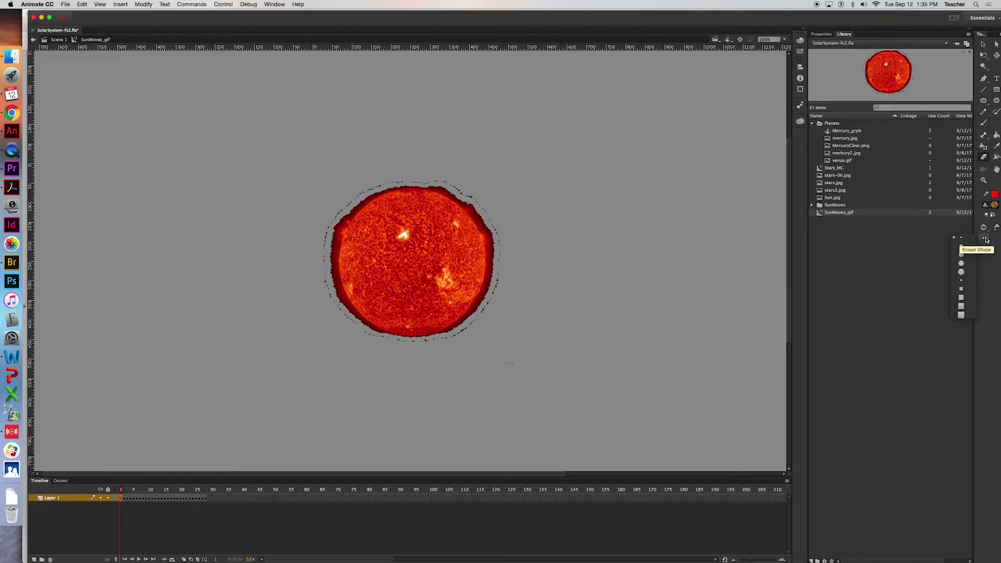
{"action": "left_click", "coordinate": [962, 272]}
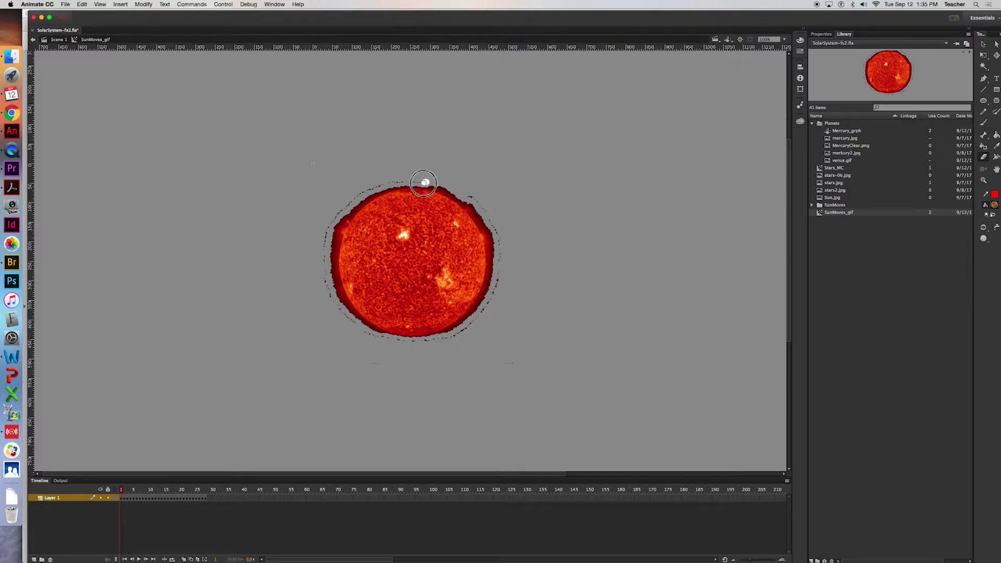
{"action": "mouse_move", "coordinate": [418, 183]}
{"action": "left_mouse_down"}
{"action": "mouse_move", "coordinate": [377, 187]}
{"action": "mouse_move", "coordinate": [332, 219]}
{"action": "mouse_move", "coordinate": [323, 262]}
{"action": "mouse_move", "coordinate": [334, 312]}
{"action": "mouse_move", "coordinate": [399, 338]}
{"action": "mouse_move", "coordinate": [381, 362]}
{"action": "mouse_move", "coordinate": [537, 359]}
{"action": "left_mouse_up"}
{"action": "mouse_move", "coordinate": [502, 269]}
{"action": "left_mouse_down"}
{"action": "mouse_move", "coordinate": [462, 334]}
{"action": "mouse_move", "coordinate": [394, 341]}
{"action": "mouse_move", "coordinate": [434, 339]}
{"action": "left_mouse_up"}
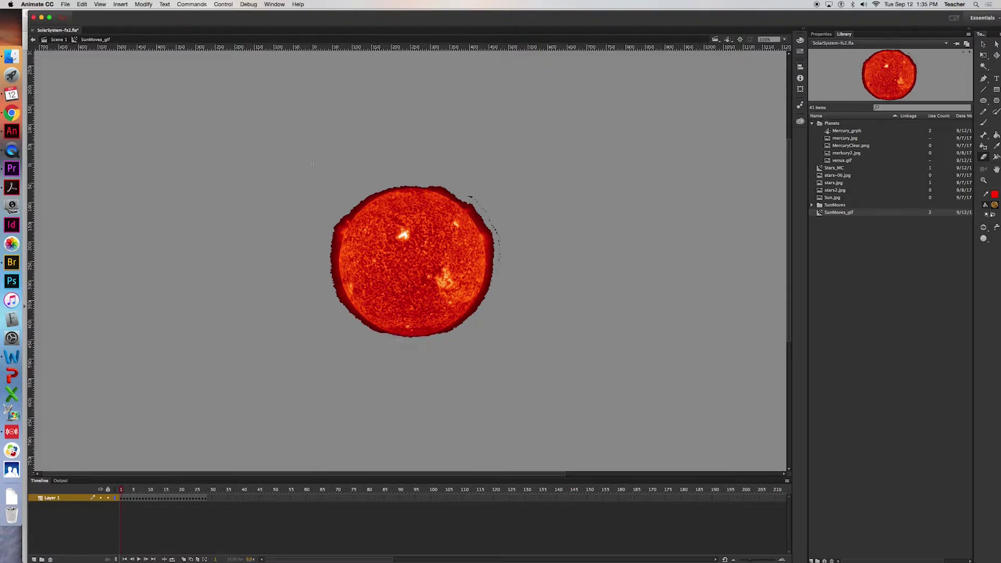
{"action": "mouse_move", "coordinate": [496, 261]}
{"action": "left_mouse_down"}
{"action": "mouse_move", "coordinate": [491, 225]}
{"action": "mouse_move", "coordinate": [467, 195]}
{"action": "left_mouse_up"}
In frame 2, deselect the sun artwork and delete the leftover thin lines above and below it.
{"action": "left_click", "coordinate": [126, 499]}
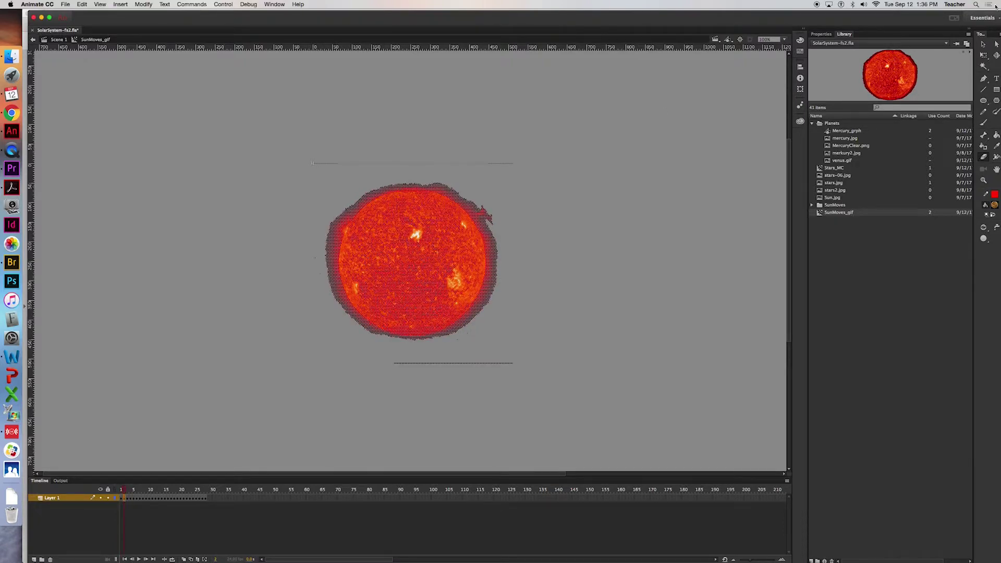
{"action": "left_click", "coordinate": [981, 44]}
{"action": "left_click", "coordinate": [473, 144]}
{"action": "left_click", "coordinate": [289, 160]}
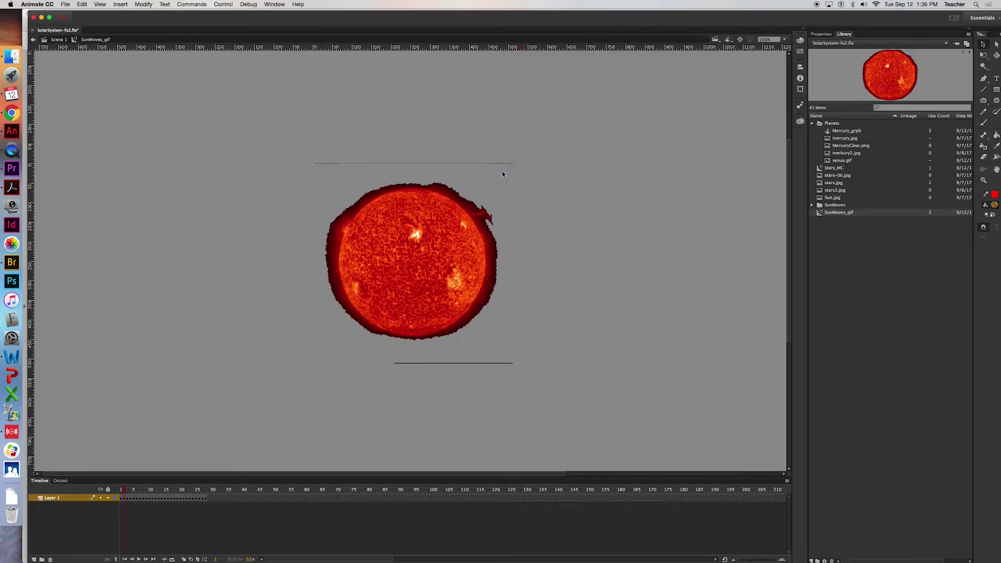
{"action": "left_click", "coordinate": [338, 162]}
{"action": "left_click_drag", "start_coordinate": [329, 168], "coordinate": [523, 171]}
{"action": "left_click_drag", "start_coordinate": [407, 355], "coordinate": [453, 388]}
{"action": "left_click_drag", "start_coordinate": [387, 356], "coordinate": [519, 372]}
{"action": "key", "text": "Delete"}
Select the dark halo around the sun in frame 2 with the Magic Wand and delete it.
{"action": "left_click", "coordinate": [984, 67]}
{"action": "left_click", "coordinate": [496, 245]}
{"action": "key", "text": "Delete"}
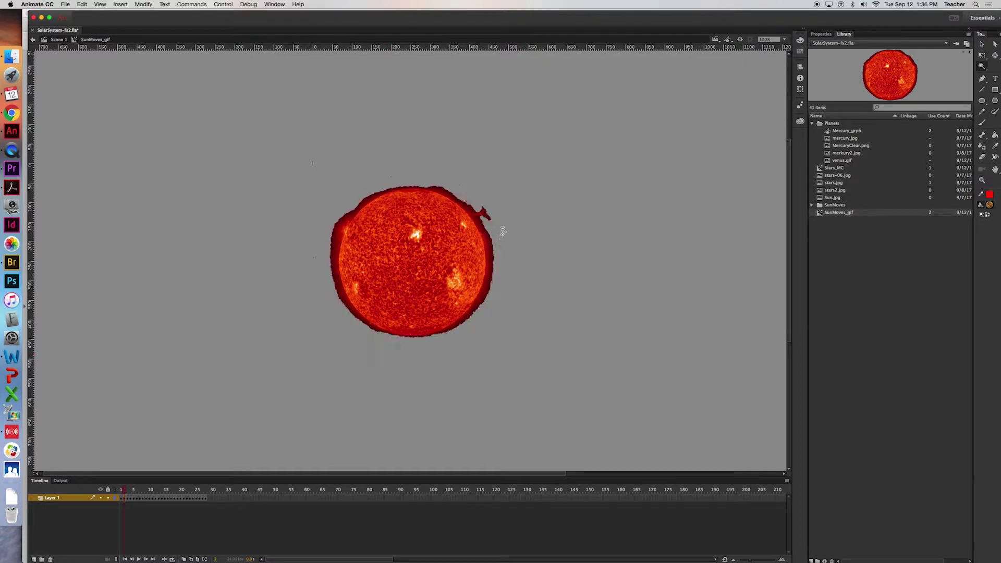
Go to frame 3 of the sun symbol and deselect its artwork with the Selection tool.
{"action": "left_click", "coordinate": [128, 499]}
{"action": "left_click", "coordinate": [983, 43]}
{"action": "left_click", "coordinate": [286, 148]}
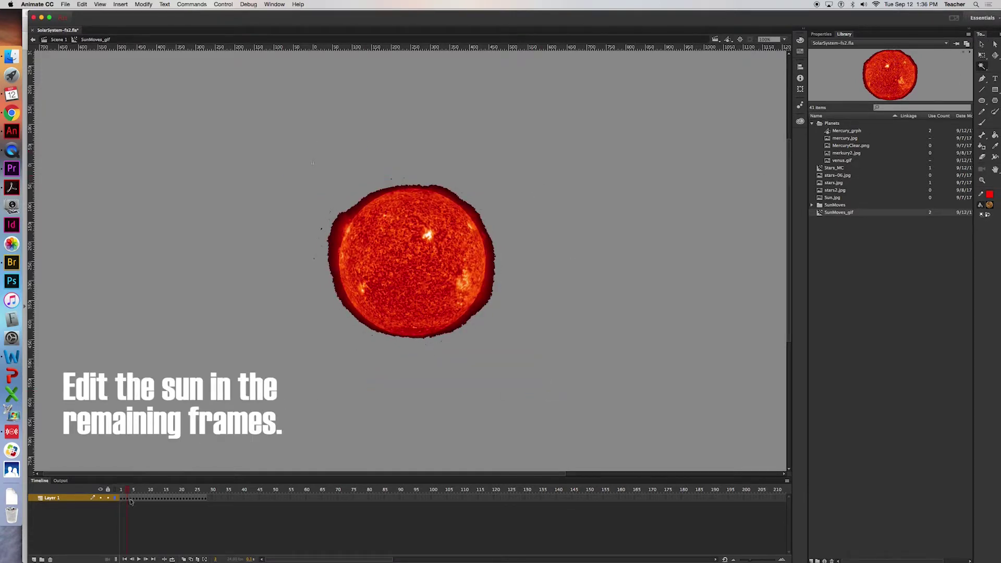
In frame 4, erase the leftover line below the sun and the stray specks around its edge.
{"action": "left_click", "coordinate": [130, 502]}
{"action": "left_click", "coordinate": [984, 156]}
{"action": "left_click_drag", "start_coordinate": [524, 363], "coordinate": [399, 363]}
{"action": "left_click_drag", "start_coordinate": [491, 314], "coordinate": [455, 336]}
{"action": "left_click_drag", "start_coordinate": [500, 282], "coordinate": [492, 229]}
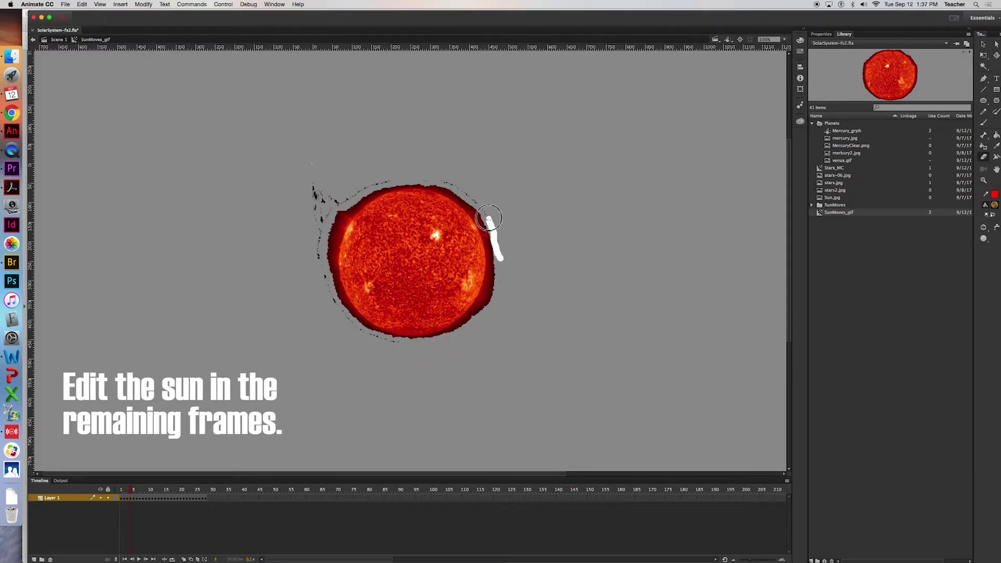
{"action": "mouse_move", "coordinate": [398, 180]}
{"action": "left_mouse_down"}
{"action": "mouse_move", "coordinate": [313, 197]}
{"action": "mouse_move", "coordinate": [319, 260]}
{"action": "left_mouse_up"}
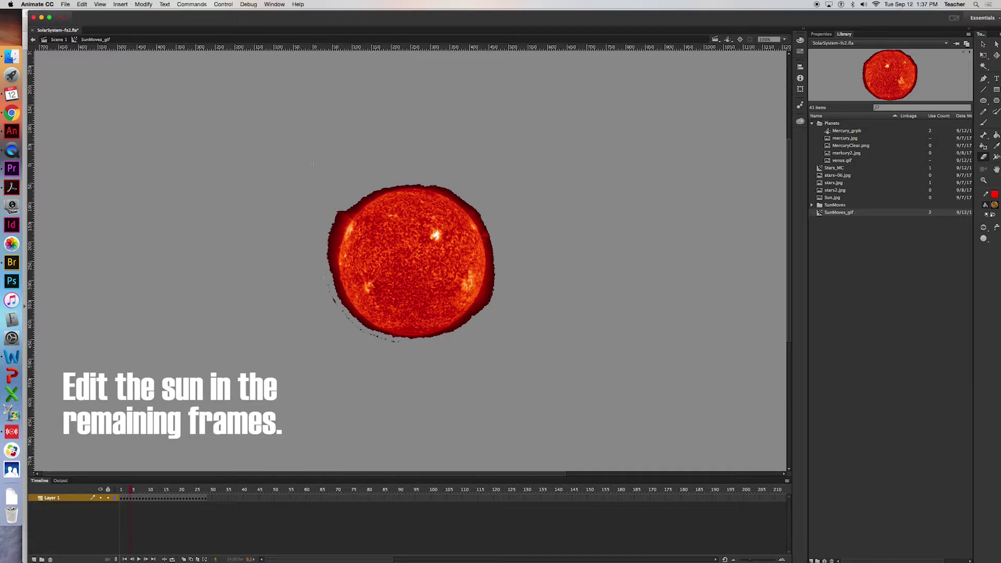
Advance to frame 5 of the sun symbol and switch to the Selection tool.
{"action": "key", "text": "."}
{"action": "key", "text": "v"}
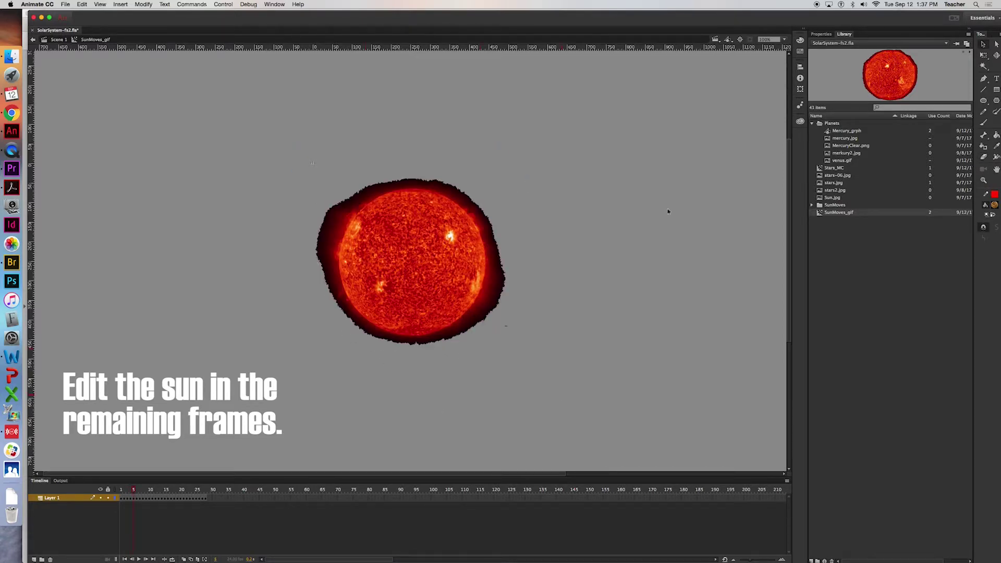
{"action": "key", "text": "super+Return"}
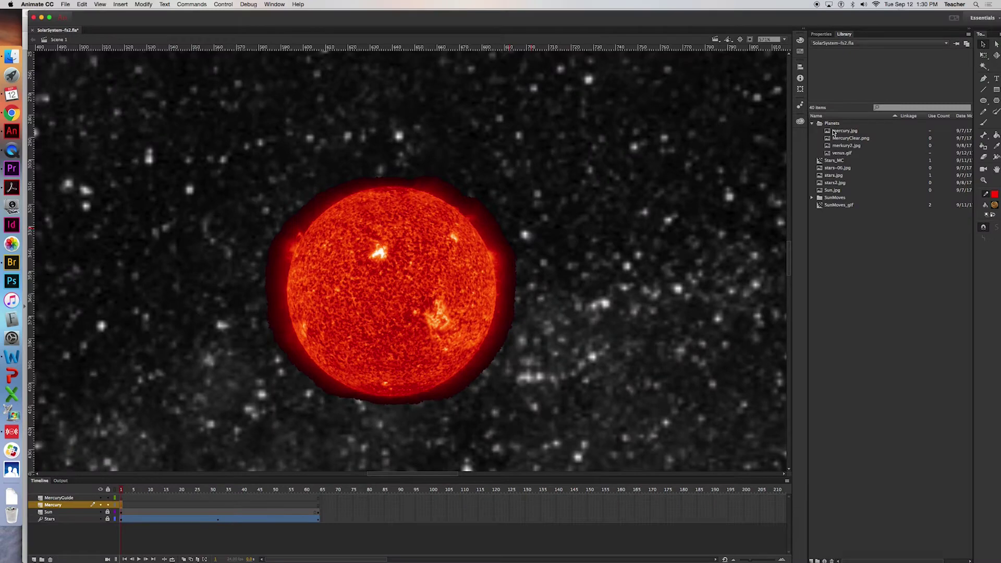
Create a new graphic symbol named Mercury_grph in the Planets folder of the library.
{"action": "left_click", "coordinate": [833, 131]}
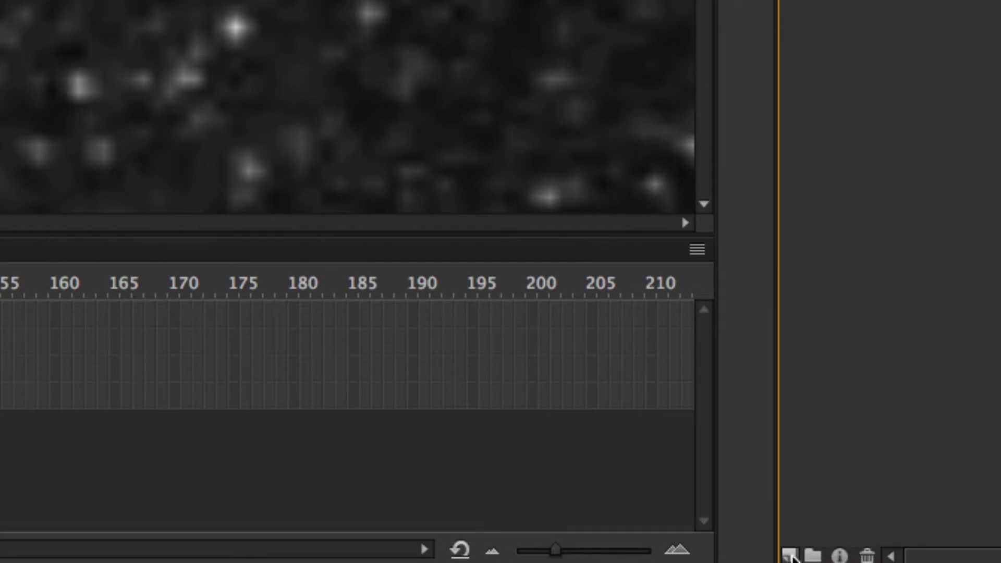
{"action": "left_click", "coordinate": [791, 556]}
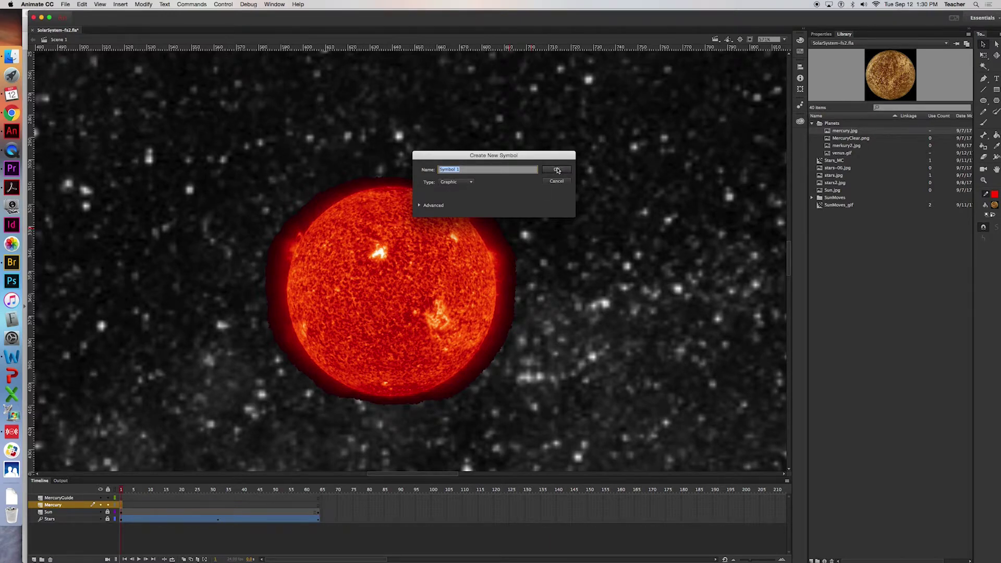
{"action": "type", "text": "Mercury_grph"}
{"action": "left_click", "coordinate": [557, 170]}
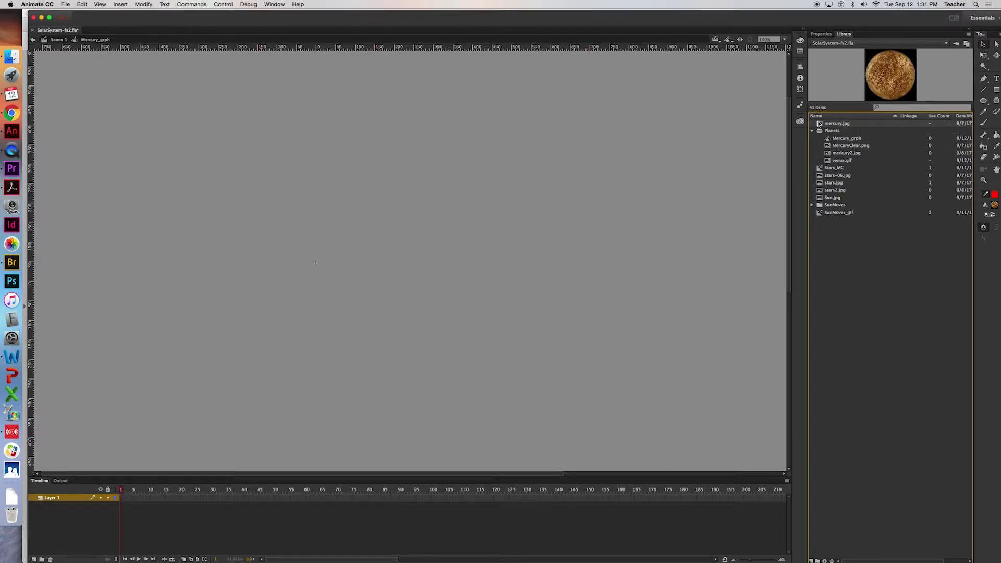
Place mercury.jpg on the stage of the Mercury_grph symbol and break it apart.
{"action": "left_click_drag", "start_coordinate": [820, 125], "coordinate": [331, 259]}
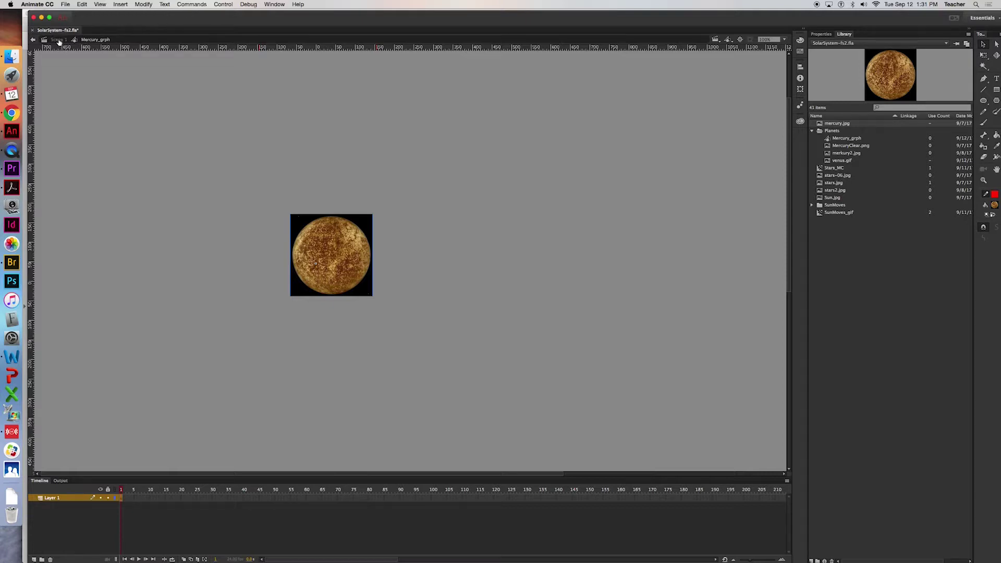
{"action": "left_click", "coordinate": [148, 4]}
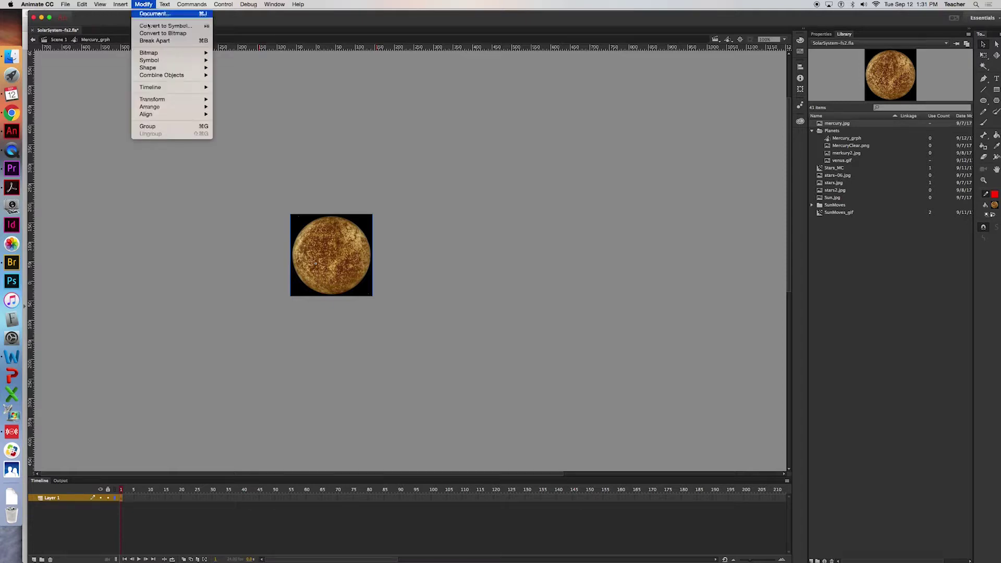
{"action": "left_click", "coordinate": [159, 42]}
{"action": "left_click", "coordinate": [449, 225]}
Select the black background around Mercury with the Magic Wand and delete it.
{"action": "left_click", "coordinate": [983, 68]}
{"action": "left_click", "coordinate": [949, 66]}
{"action": "left_click_drag", "start_coordinate": [949, 66], "coordinate": [945, 82]}
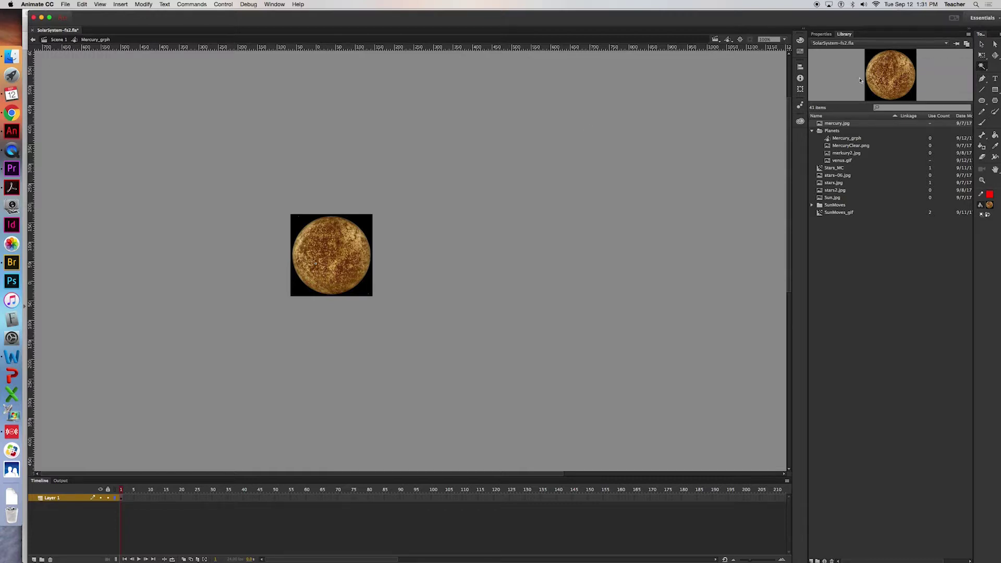
{"action": "left_click", "coordinate": [369, 222]}
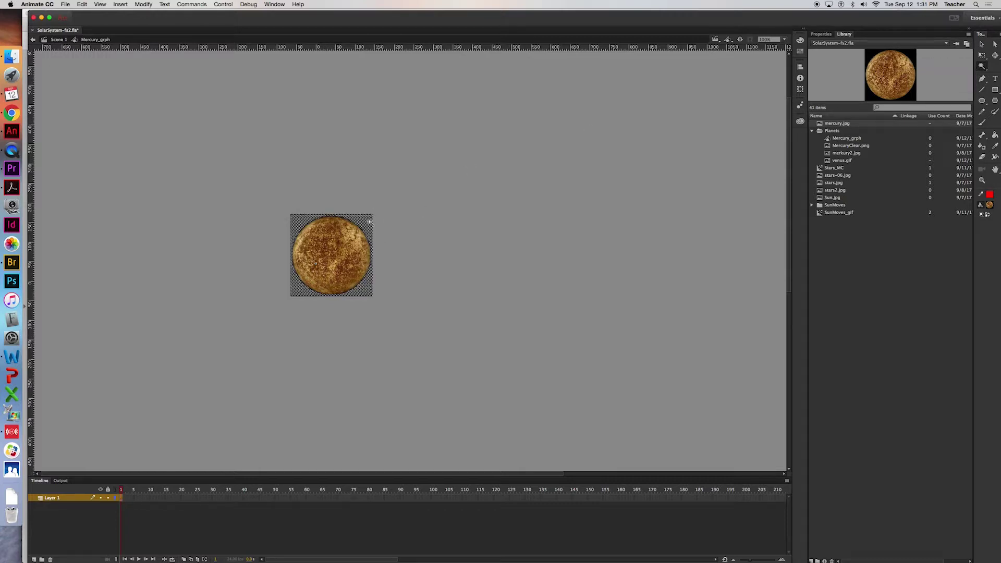
{"action": "key", "text": "Delete"}
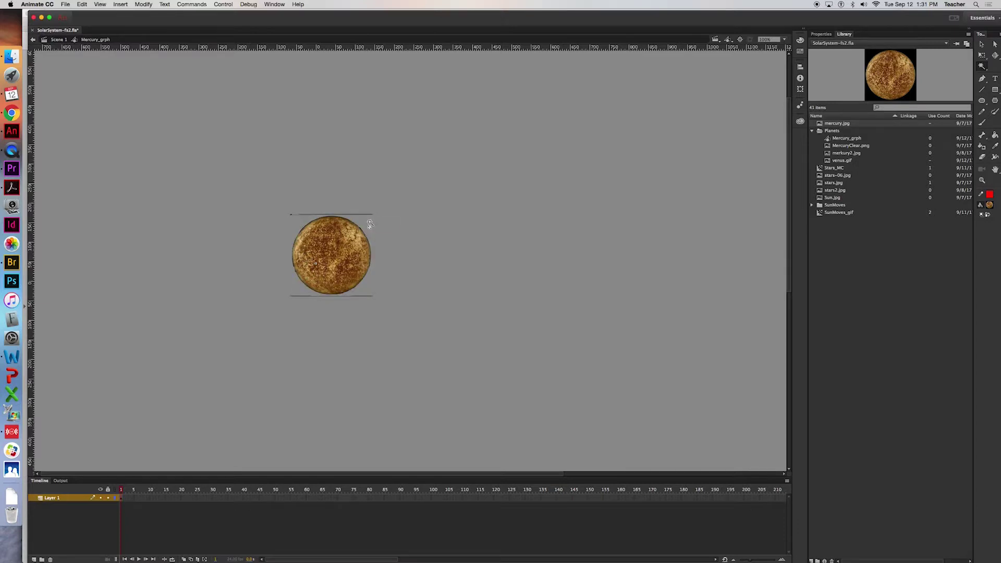
Remove the leftover thin lines above and below the Mercury image.
{"action": "left_click", "coordinate": [982, 45]}
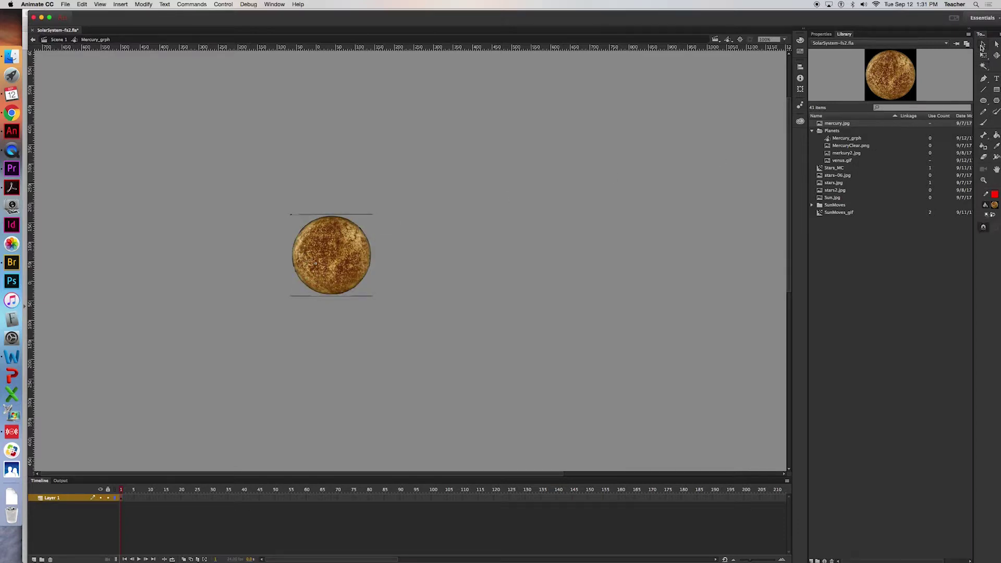
{"action": "left_click_drag", "start_coordinate": [274, 200], "coordinate": [380, 218]}
{"action": "key", "text": "Delete"}
{"action": "left_click_drag", "start_coordinate": [389, 316], "coordinate": [285, 297]}
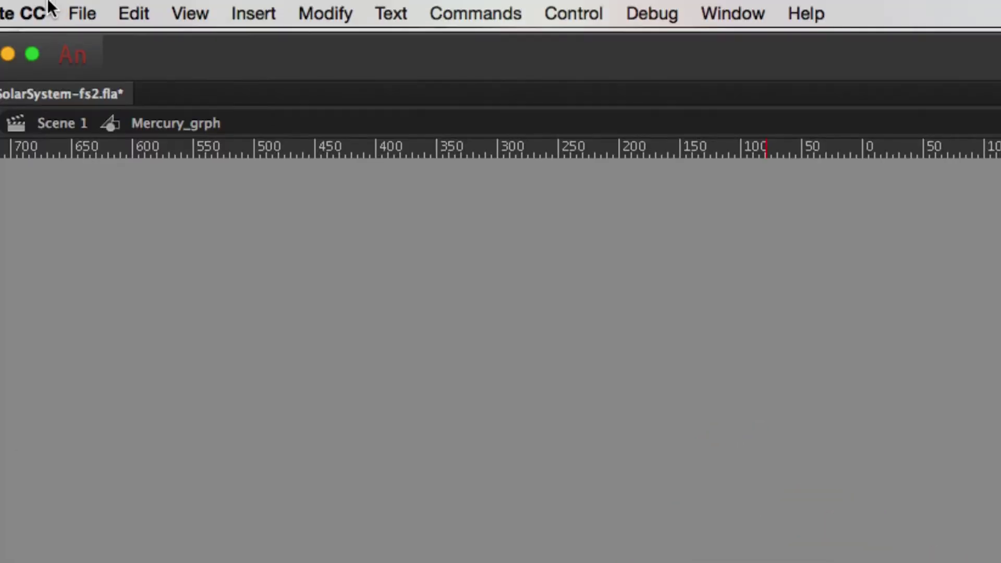
Return to Scene 1 and move mercury.jpg into the Planets library folder.
{"action": "left_click", "coordinate": [57, 123]}
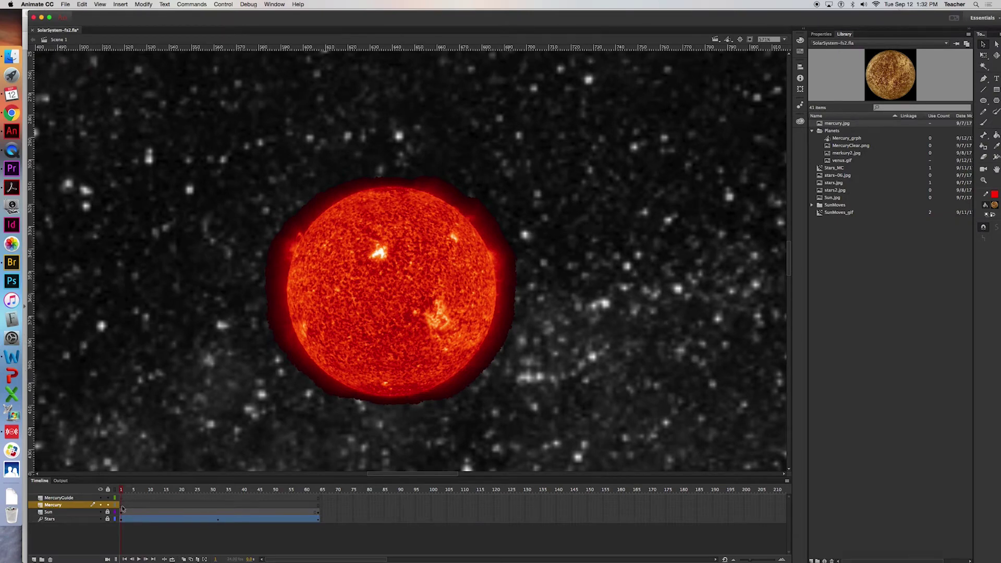
{"action": "left_click", "coordinate": [821, 125]}
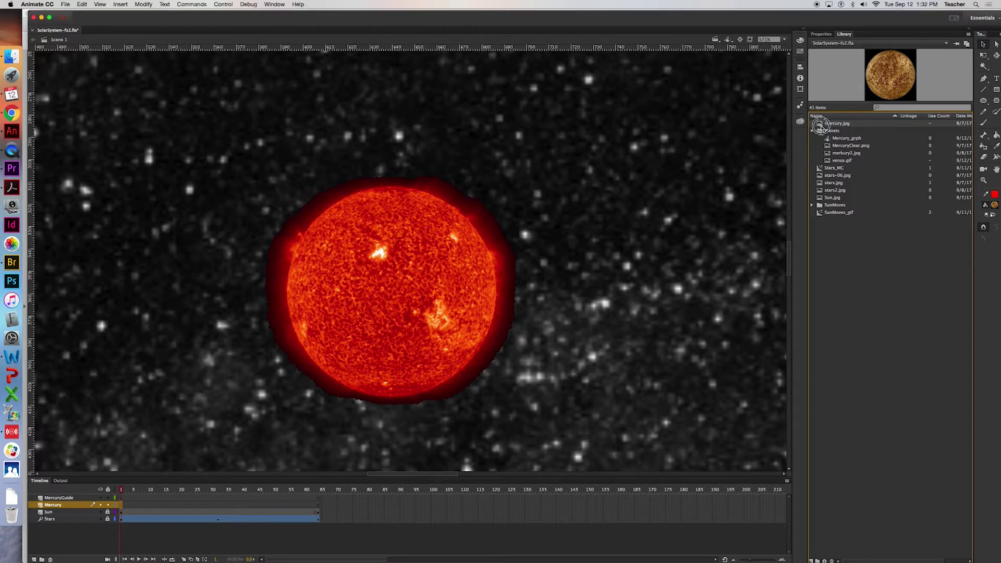
{"action": "double_click", "coordinate": [824, 132]}
{"action": "left_click_drag", "start_coordinate": [824, 131], "coordinate": [821, 134]}
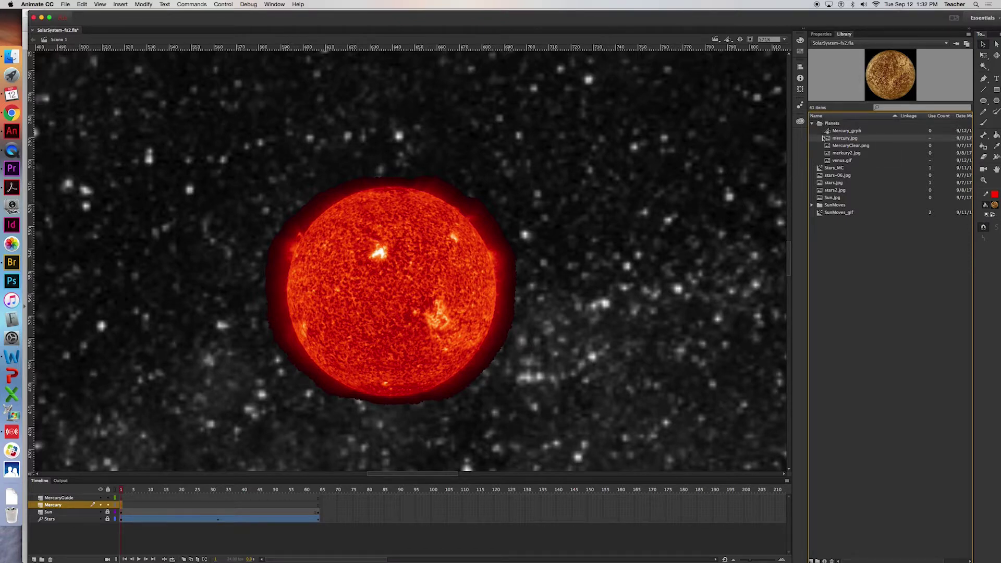
Place Mercury_grph on the Mercury layer to the upper right of the sun and scale it to 3%.
{"action": "left_click", "coordinate": [831, 132]}
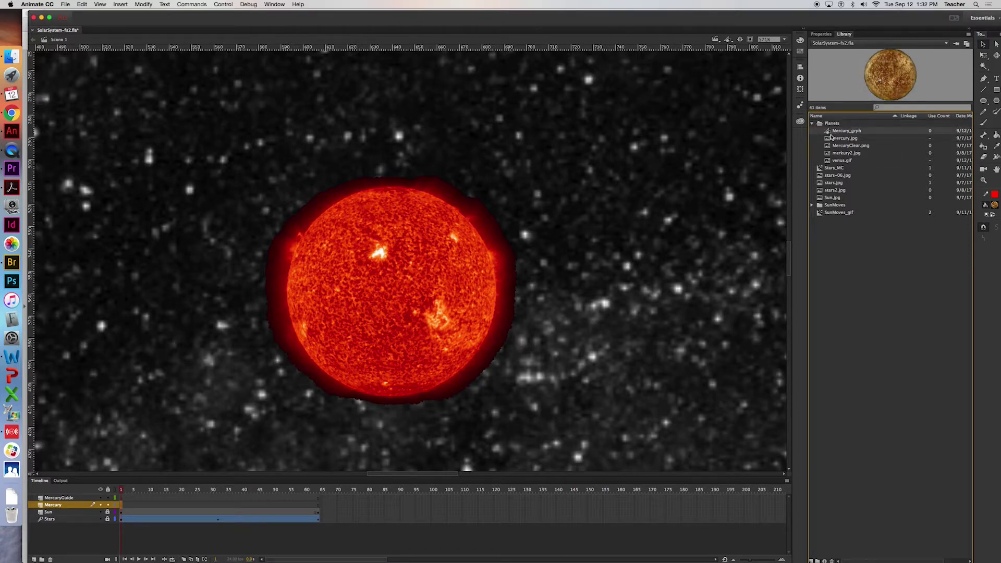
{"action": "left_click_drag", "start_coordinate": [828, 134], "coordinate": [555, 206]}
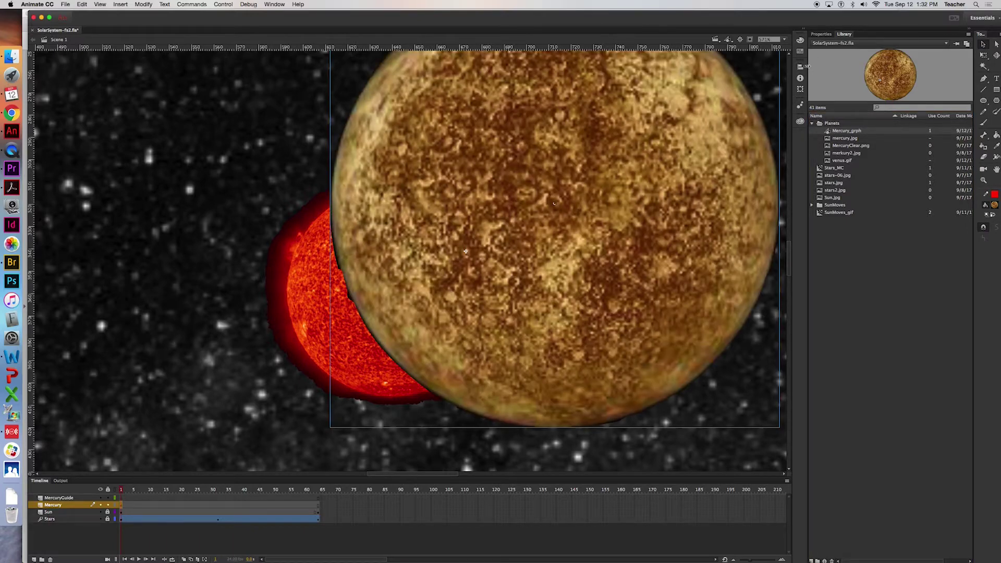
{"action": "left_click", "coordinate": [801, 89]}
{"action": "left_click", "coordinate": [753, 70]}
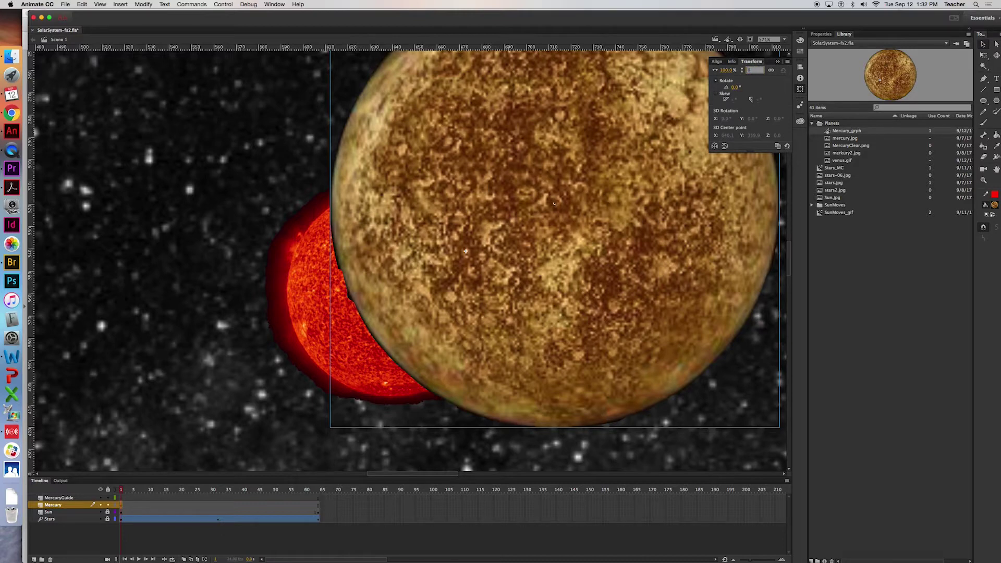
{"action": "type", "text": "3"}
{"action": "key", "text": "Return"}
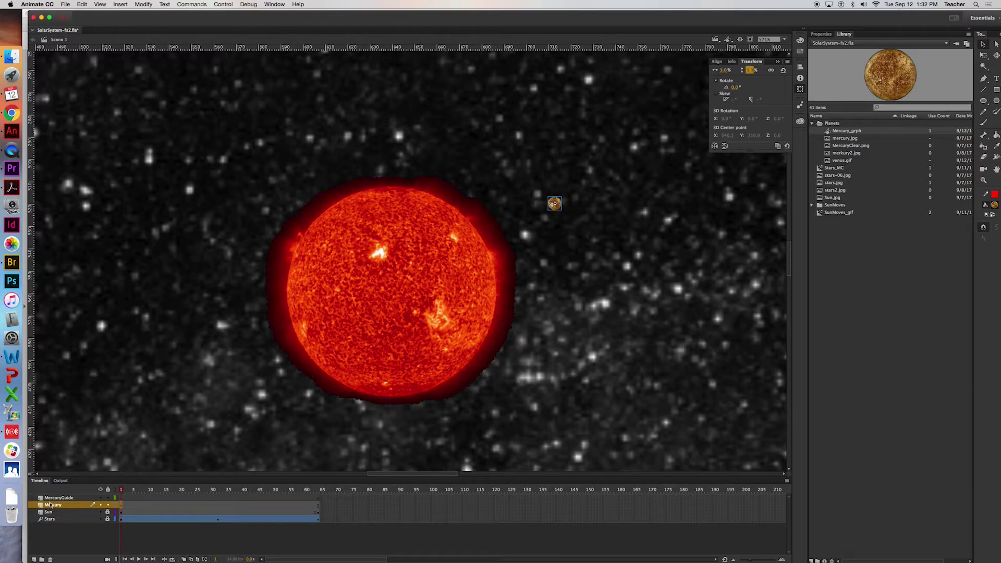
{"action": "left_click", "coordinate": [122, 498]}
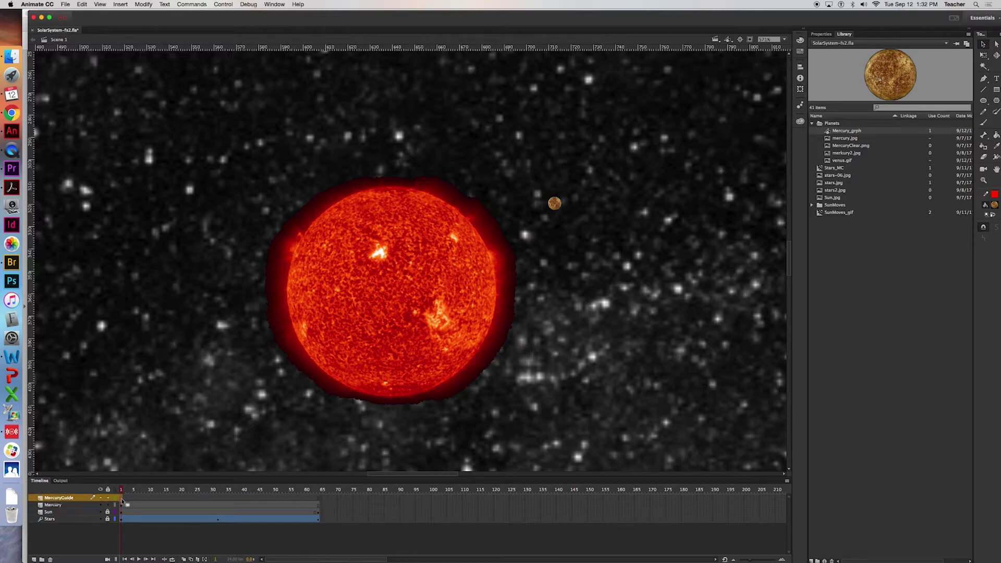
{"action": "left_click", "coordinate": [984, 101]}
{"action": "left_click_drag", "start_coordinate": [270, 167], "coordinate": [443, 311]}
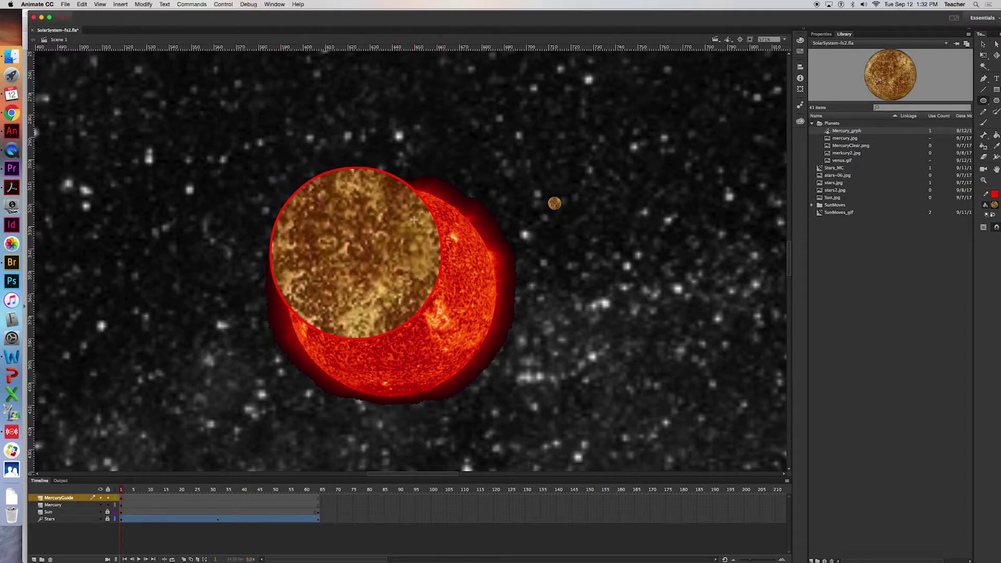
{"action": "left_click", "coordinate": [984, 44]}
{"action": "left_click", "coordinate": [386, 175]}
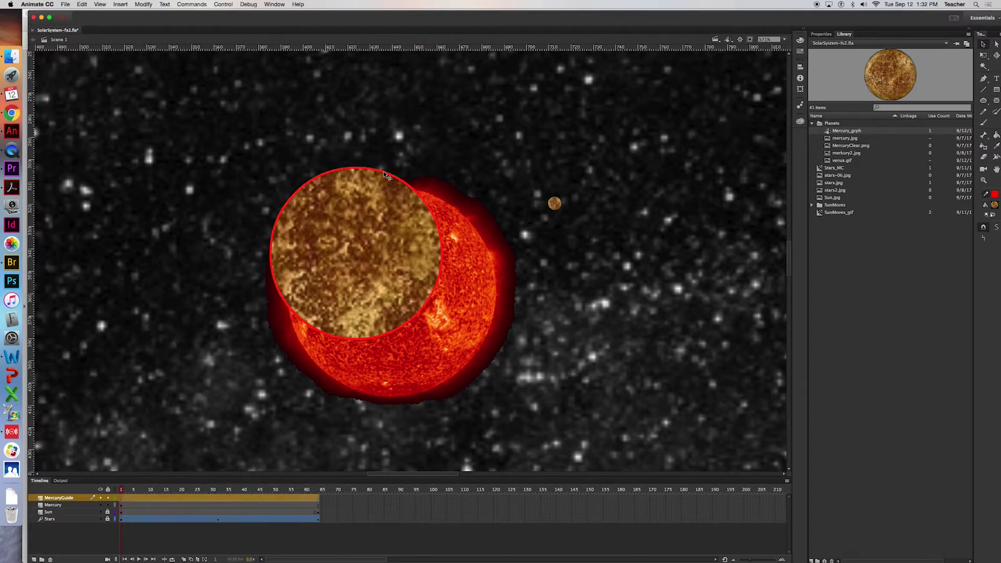
{"action": "left_click", "coordinate": [122, 504]}
{"action": "key", "text": "Delete"}
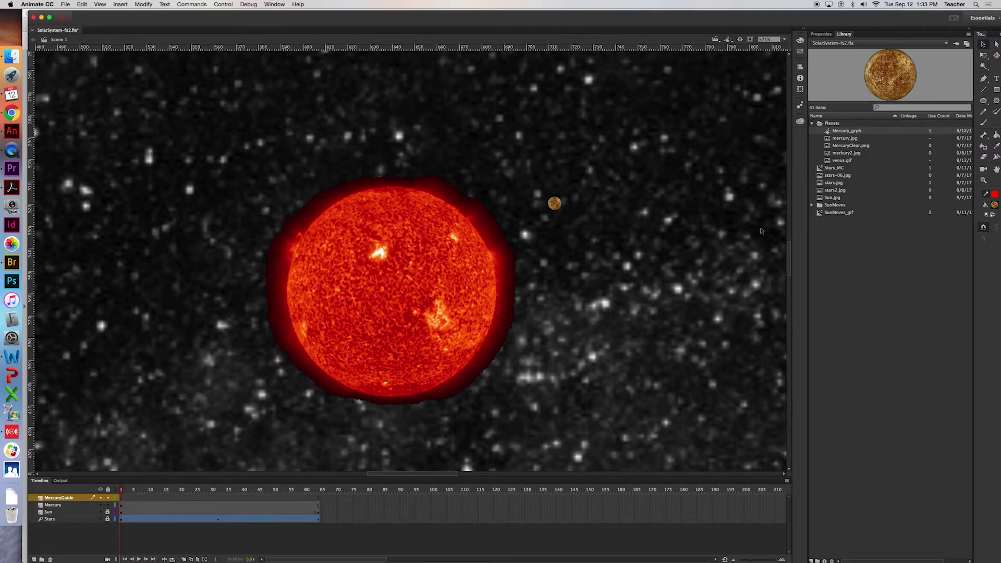
Draw a circle with a red stroke and no fill around the sun on the MercuryGuide layer.
{"action": "left_click", "coordinate": [994, 206]}
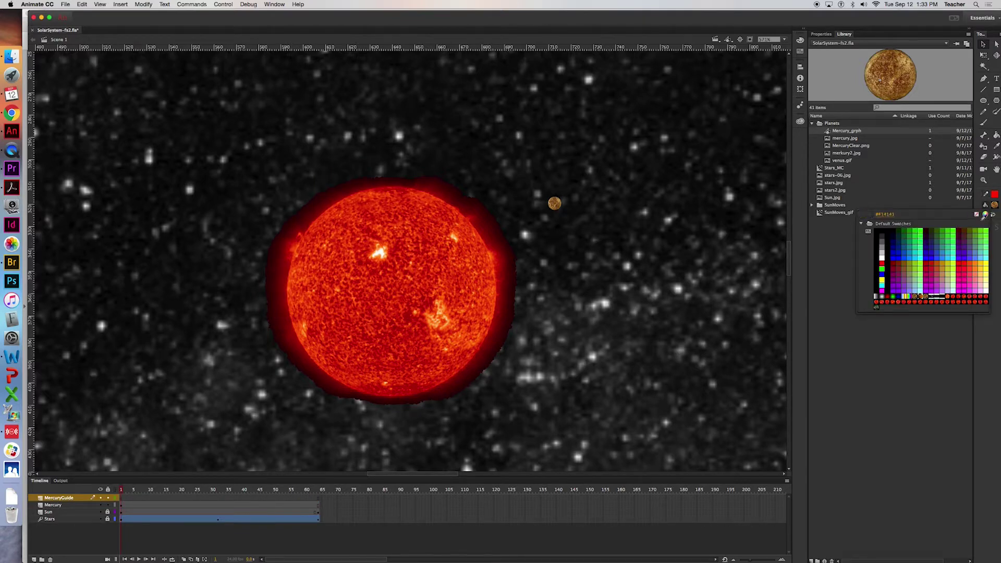
{"action": "left_click", "coordinate": [977, 215]}
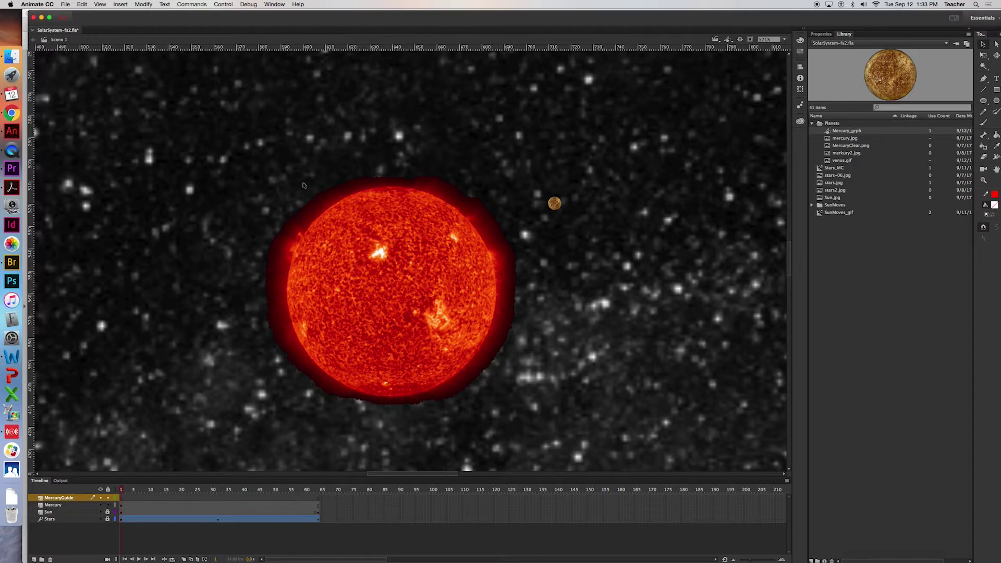
{"action": "left_click", "coordinate": [985, 99]}
{"action": "left_click_drag", "start_coordinate": [277, 187], "coordinate": [527, 361]}
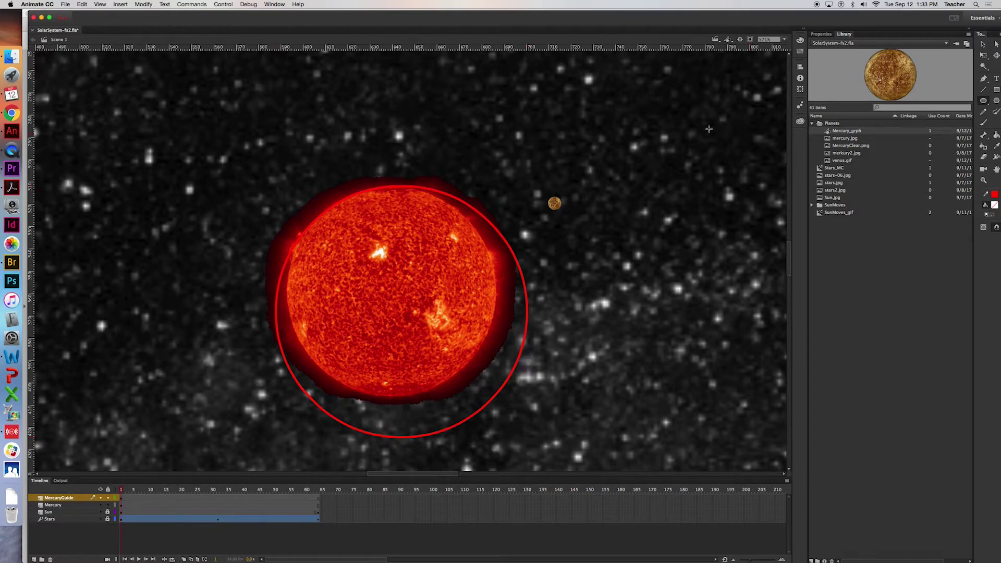
Center the red circle horizontally and vertically on the stage.
{"action": "left_click", "coordinate": [123, 502]}
{"action": "left_click", "coordinate": [801, 67]}
{"action": "left_click", "coordinate": [731, 82]}
{"action": "left_click", "coordinate": [770, 81]}
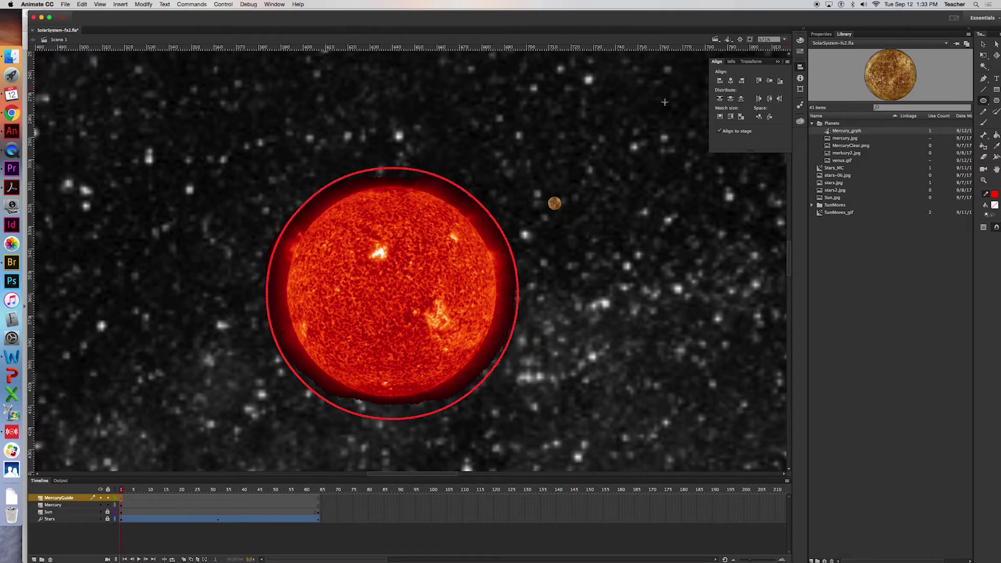
Erase a small gap in the upper right of the red circle to open the orbit path.
{"action": "left_click", "coordinate": [984, 156]}
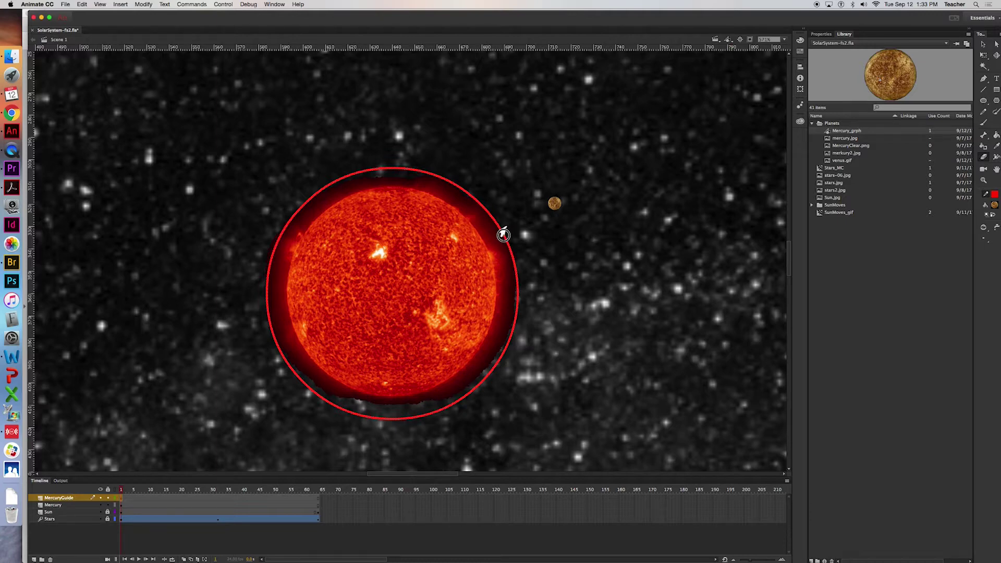
{"action": "left_click", "coordinate": [502, 233]}
{"action": "left_click", "coordinate": [983, 43]}
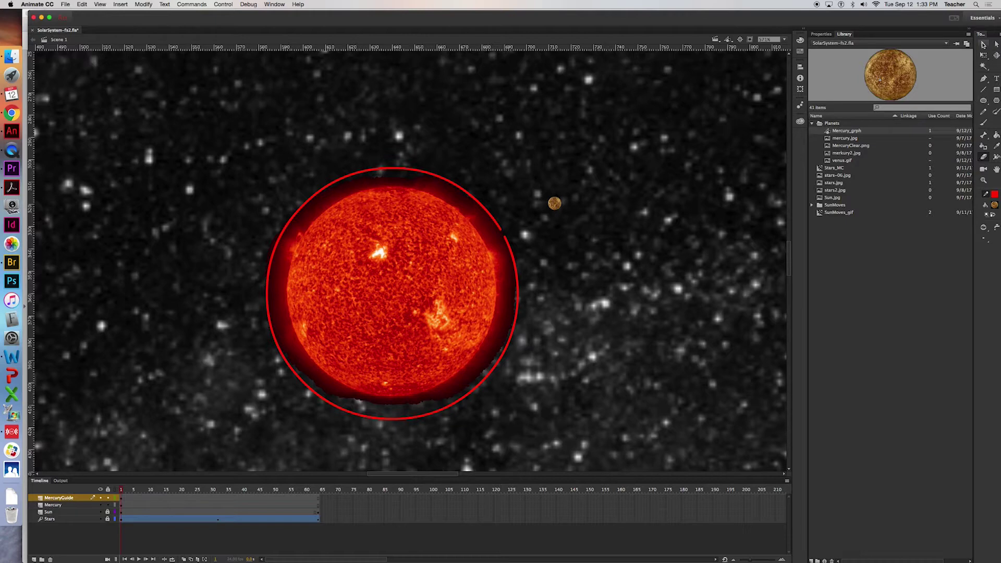
Set the MercuryGuide layer's type to Guide and nest the Mercury layer under it.
{"action": "left_click", "coordinate": [121, 501]}
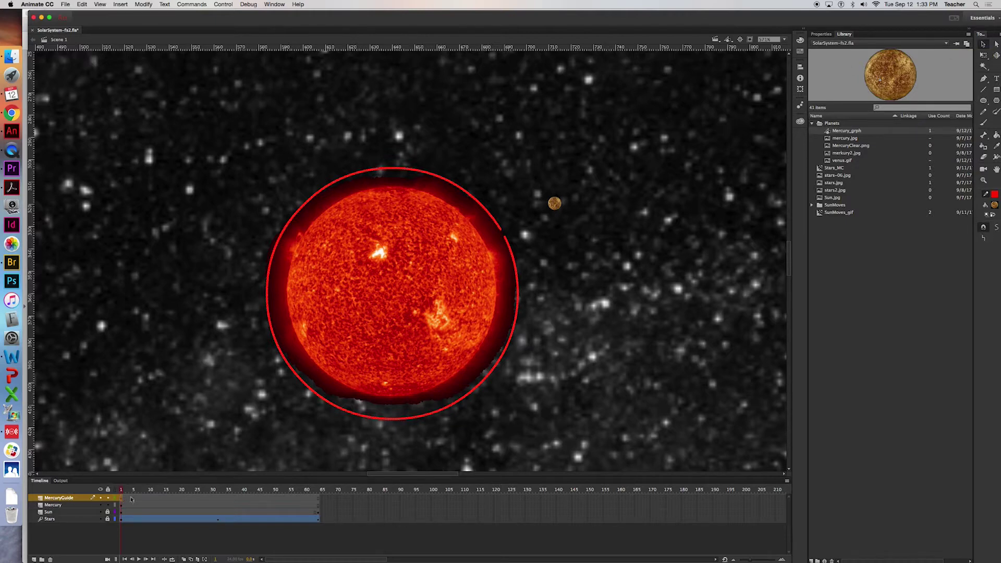
{"action": "left_click", "coordinate": [319, 499]}
{"action": "right_click", "coordinate": [41, 499]}
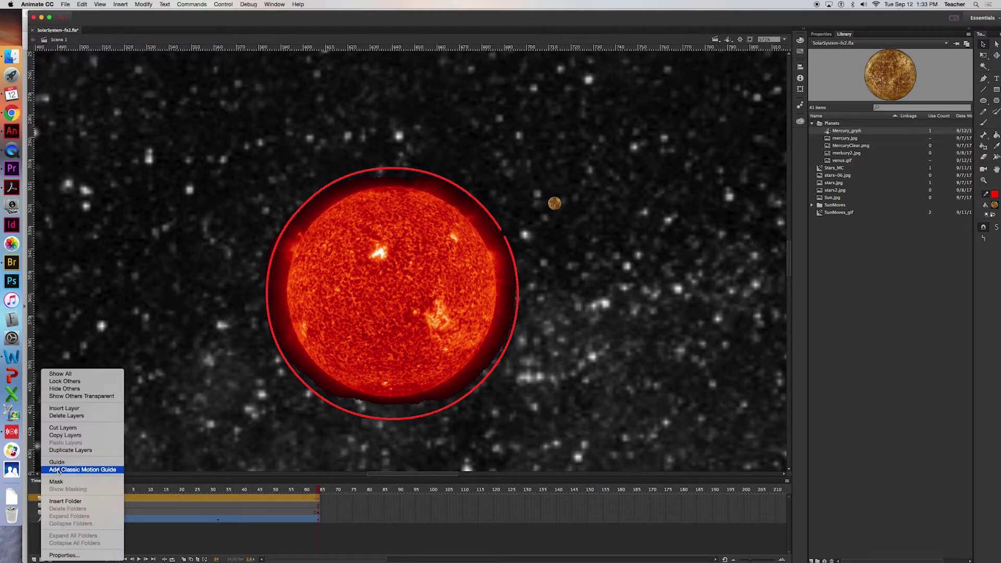
{"action": "left_click", "coordinate": [141, 4]}
{"action": "left_click", "coordinate": [143, 4]}
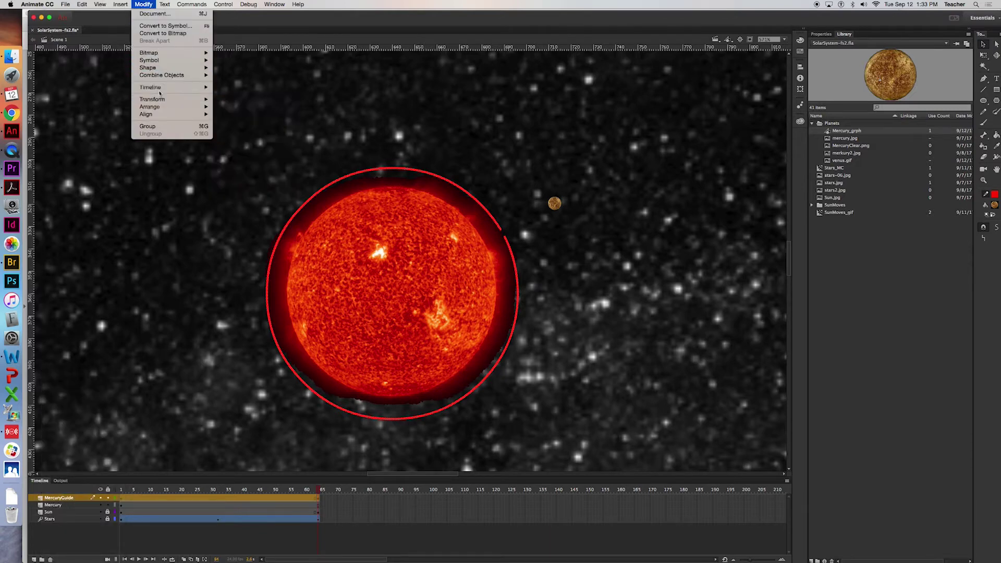
{"action": "mouse_move", "coordinate": [156, 87]}
{"action": "left_click", "coordinate": [234, 101]}
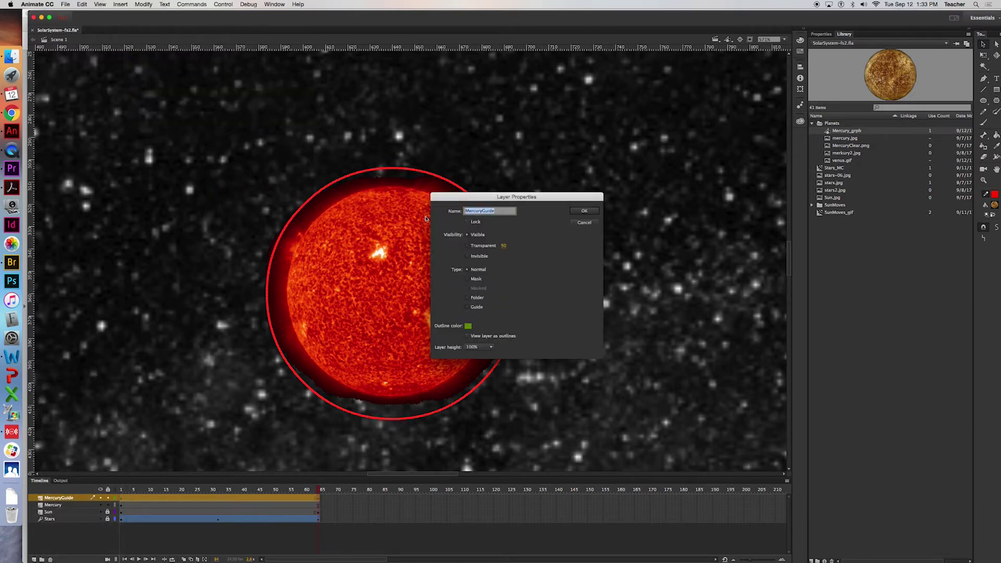
{"action": "left_click", "coordinate": [467, 308]}
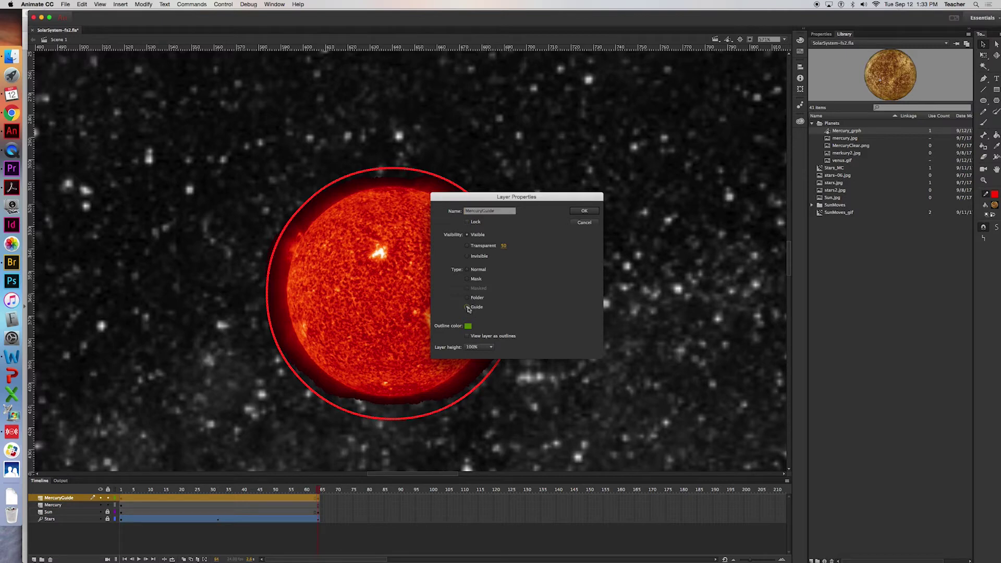
{"action": "left_click", "coordinate": [585, 211]}
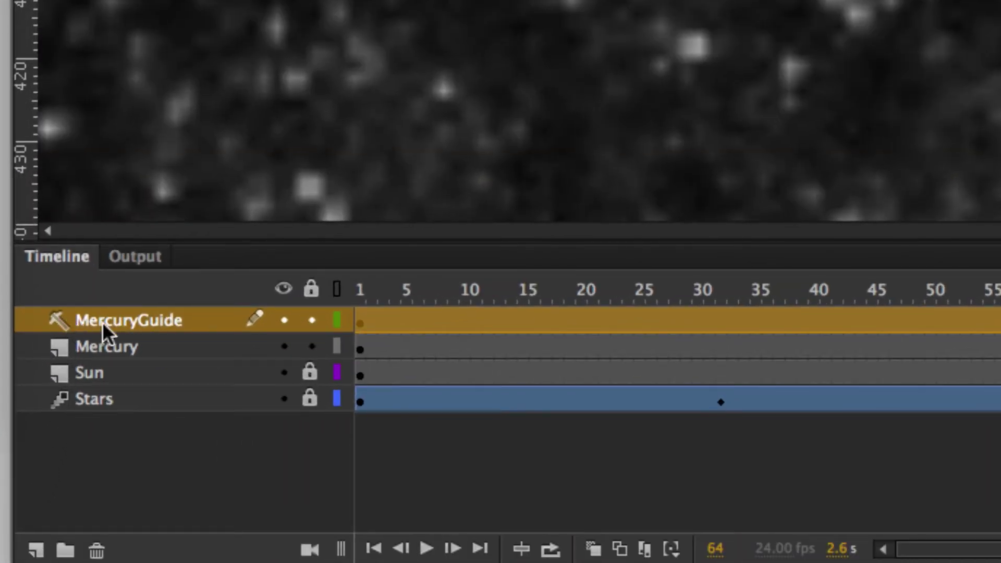
{"action": "left_click", "coordinate": [62, 347]}
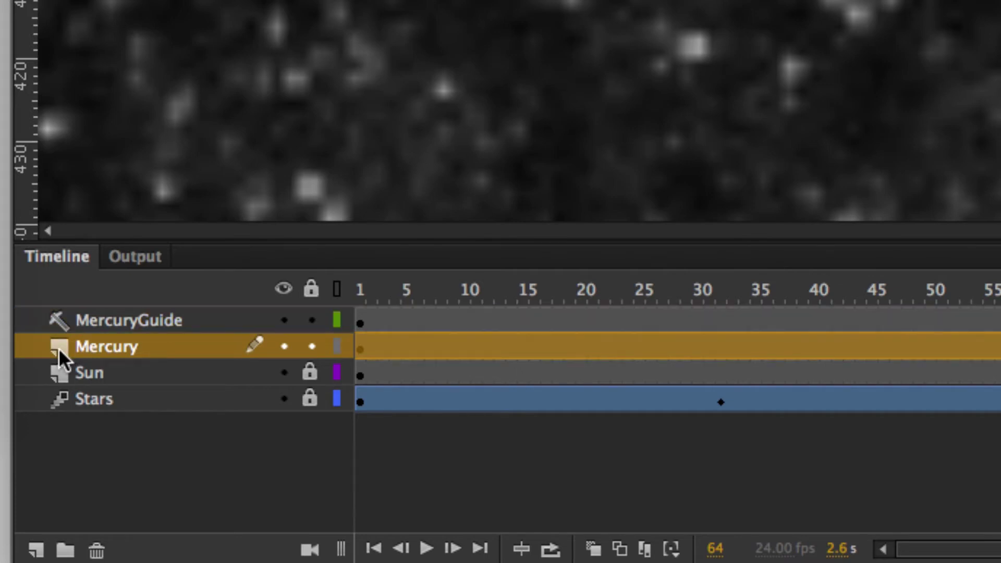
{"action": "left_click_drag", "start_coordinate": [58, 348], "coordinate": [89, 330]}
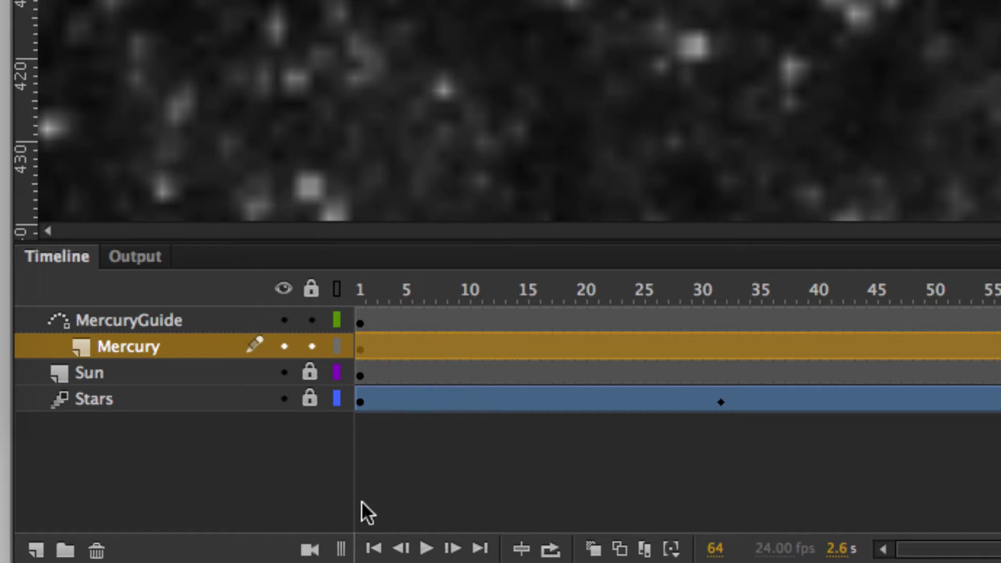
Create a classic tween from frame 1 of the Mercury layer.
{"action": "left_click", "coordinate": [361, 350]}
{"action": "left_click", "coordinate": [361, 350]}
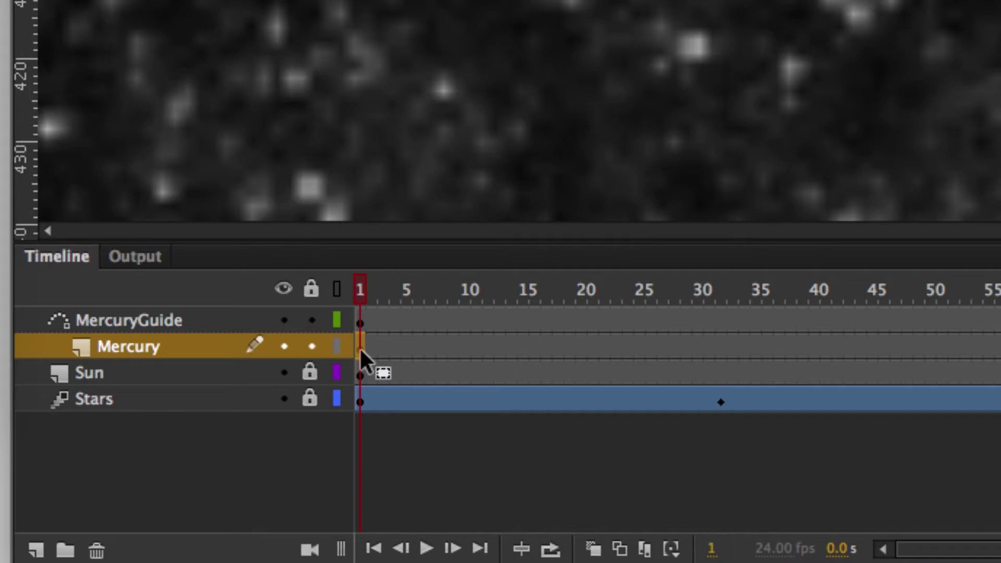
{"action": "right_click", "coordinate": [360, 349]}
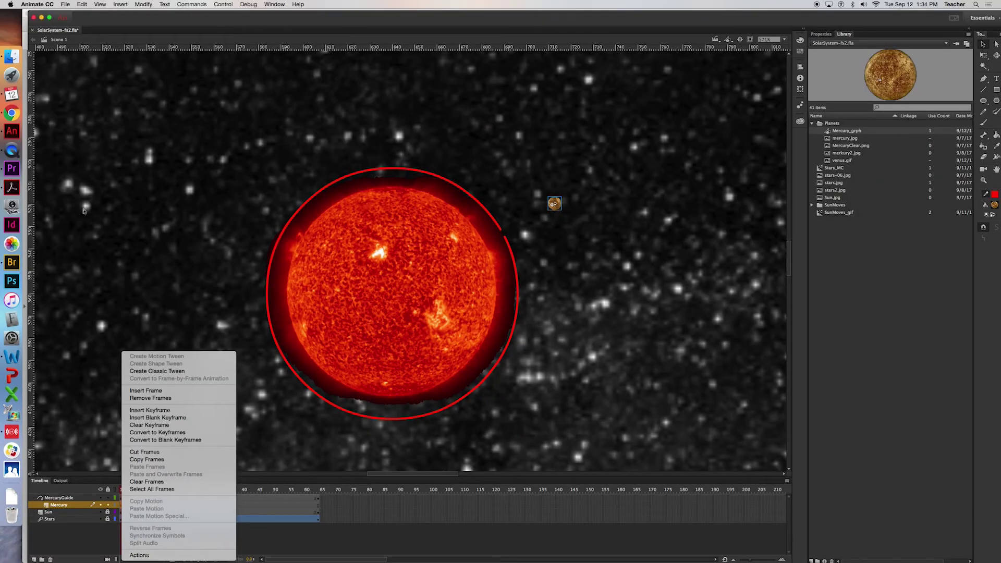
{"action": "left_click", "coordinate": [120, 4]}
{"action": "left_click", "coordinate": [121, 4]}
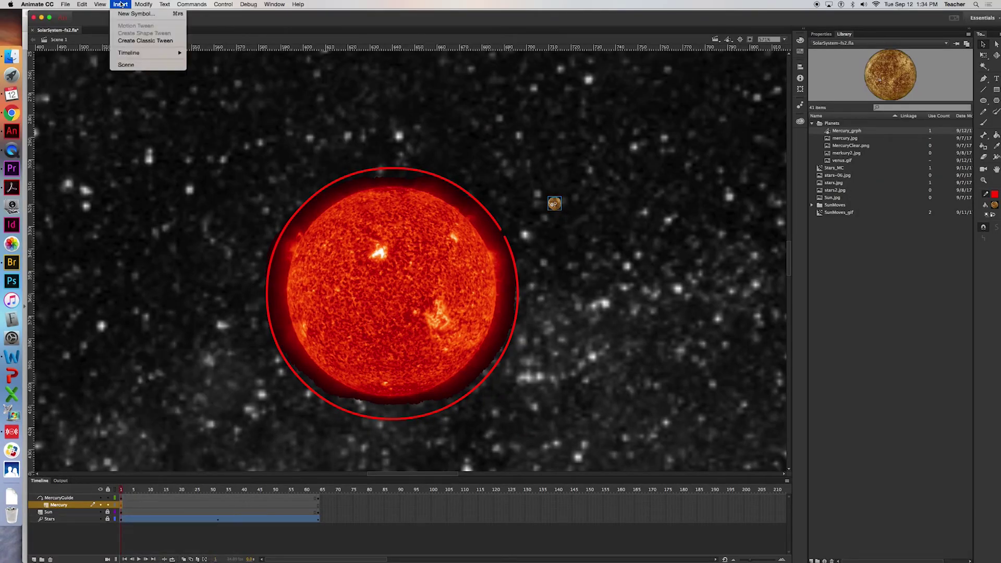
{"action": "left_click", "coordinate": [136, 41]}
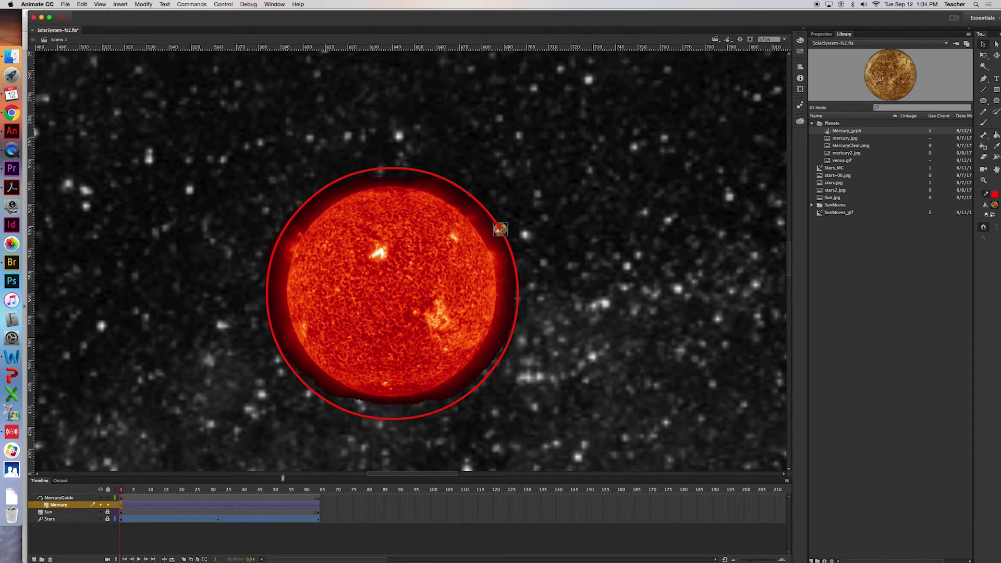
Insert a keyframe at frame 64 of the Mercury layer and place Mercury at the lower end of the path's gap.
{"action": "left_click", "coordinate": [318, 507]}
{"action": "key", "text": "F6"}
{"action": "left_click", "coordinate": [119, 505]}
{"action": "mouse_move", "coordinate": [500, 229]}
{"action": "left_mouse_down"}
{"action": "mouse_move", "coordinate": [537, 246]}
{"action": "mouse_move", "coordinate": [513, 239]}
{"action": "left_mouse_up"}
Test the movie at full-screen size to check Mercury's orbit around the sun, and close the preview.
{"action": "key", "text": "super+Return"}
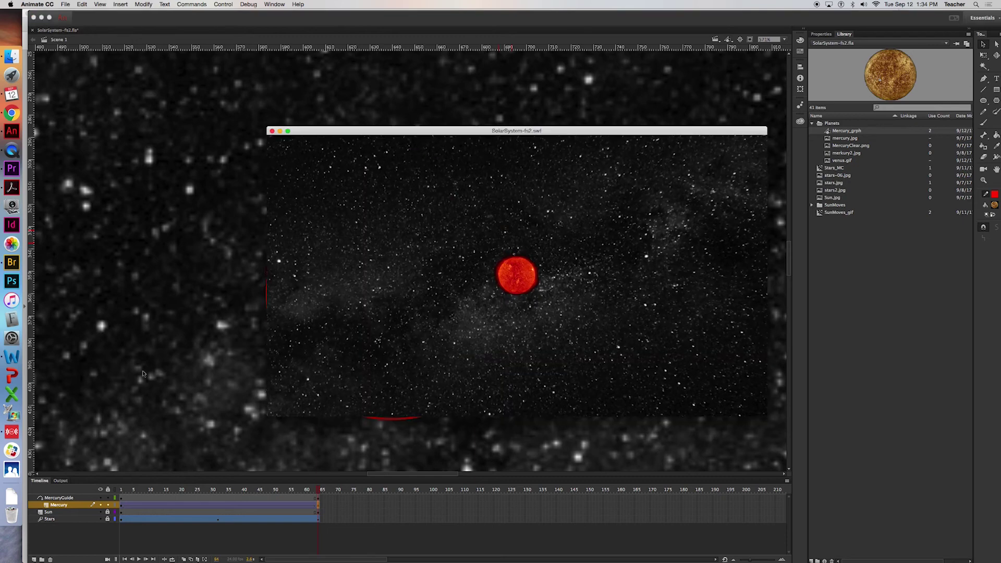
{"action": "left_click", "coordinate": [289, 132]}
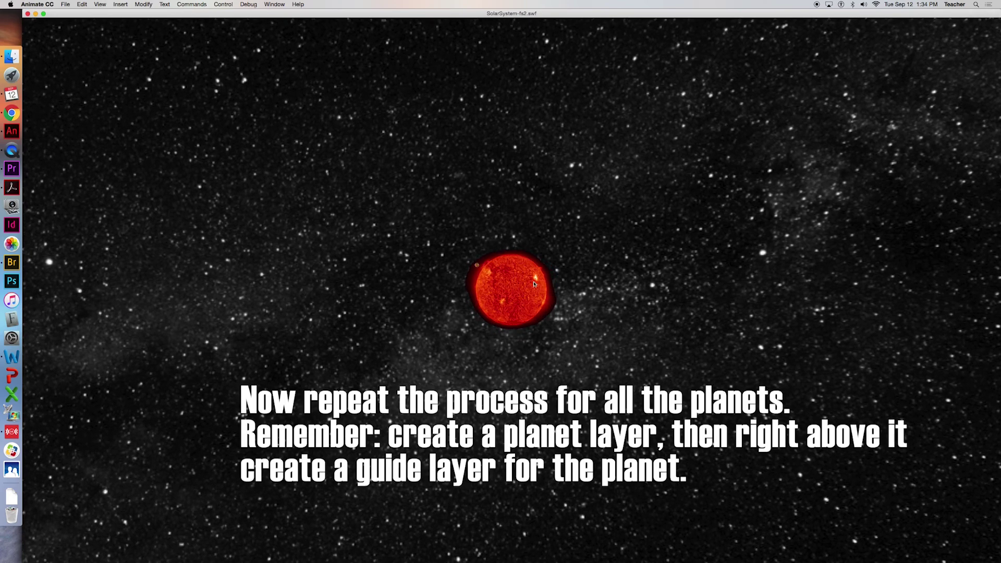
{"action": "left_click", "coordinate": [28, 15]}
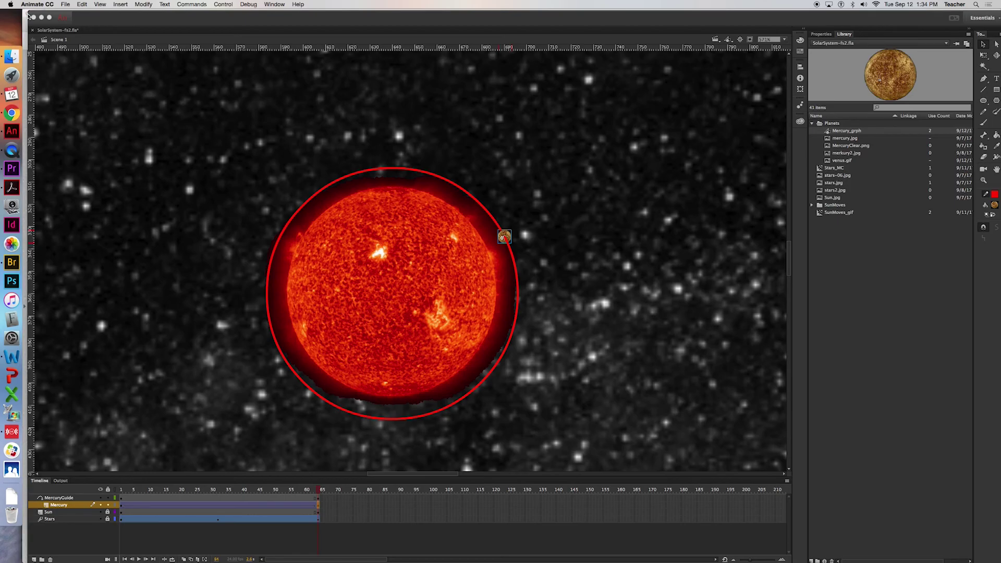